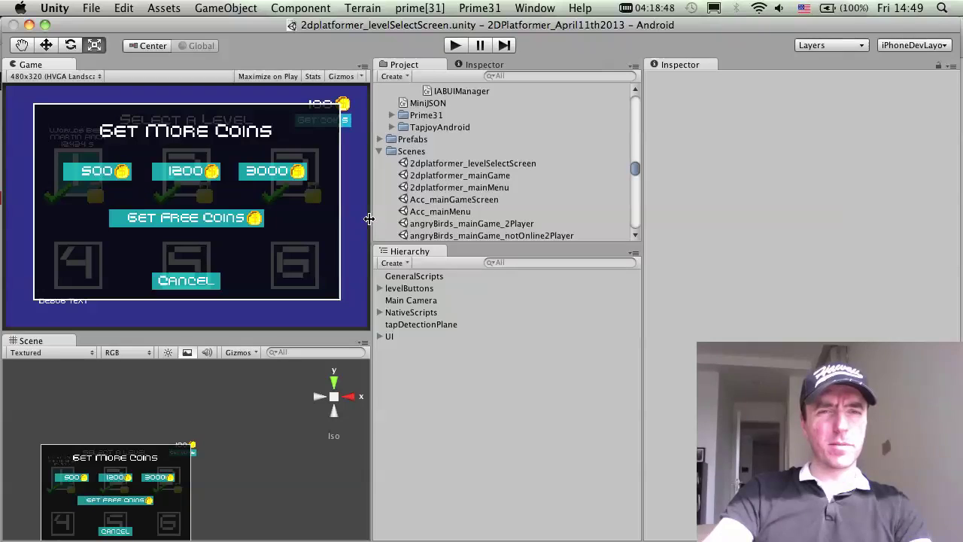
Move the panel divider right to enlarge the Game and Scene views
drag(368, 218, 449, 224)
Bring up the Part 4 TextEdit notes and place the caret below '- tapjoy added'
key(super+Tab)
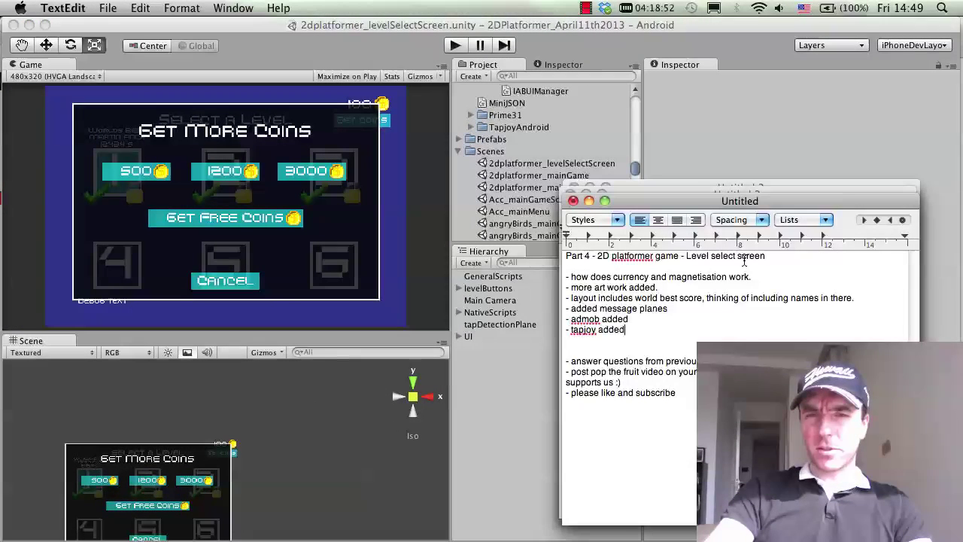
drag(675, 393, 595, 281)
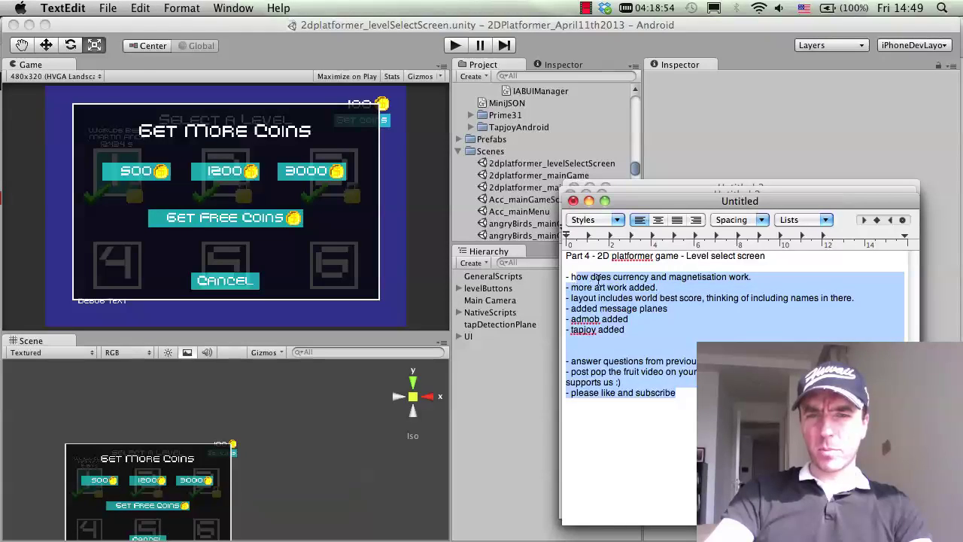
click(598, 282)
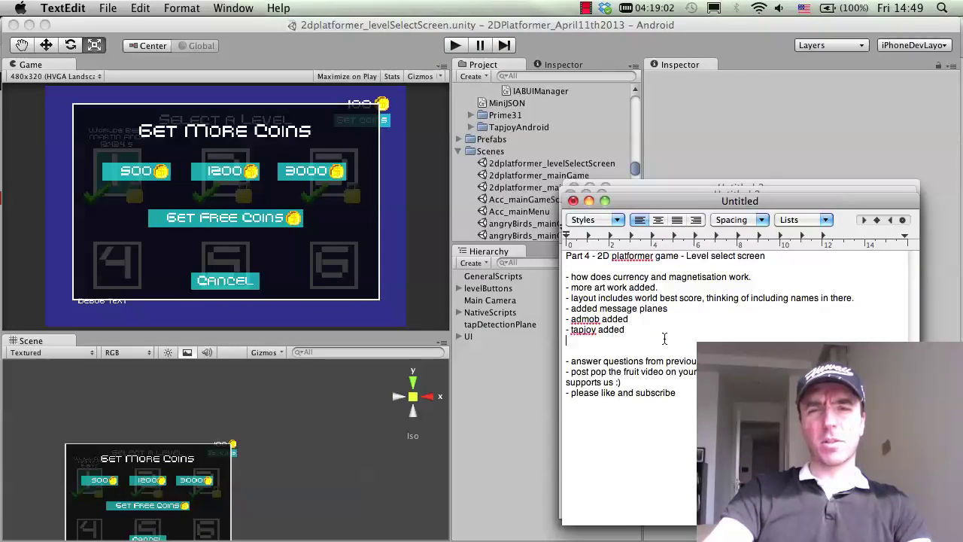
click(665, 338)
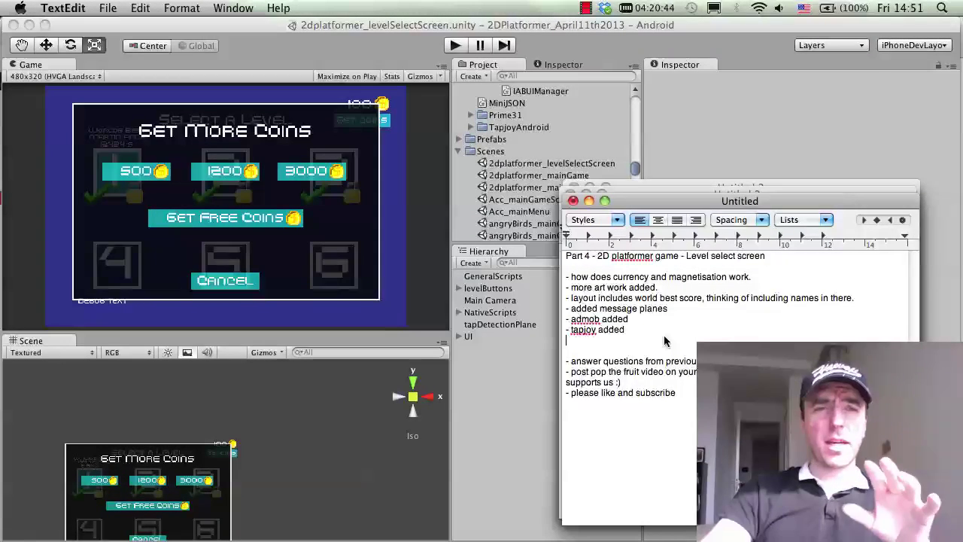
Briefly test-run the level select scene, then set the game view to Free Aspect
click(367, 57)
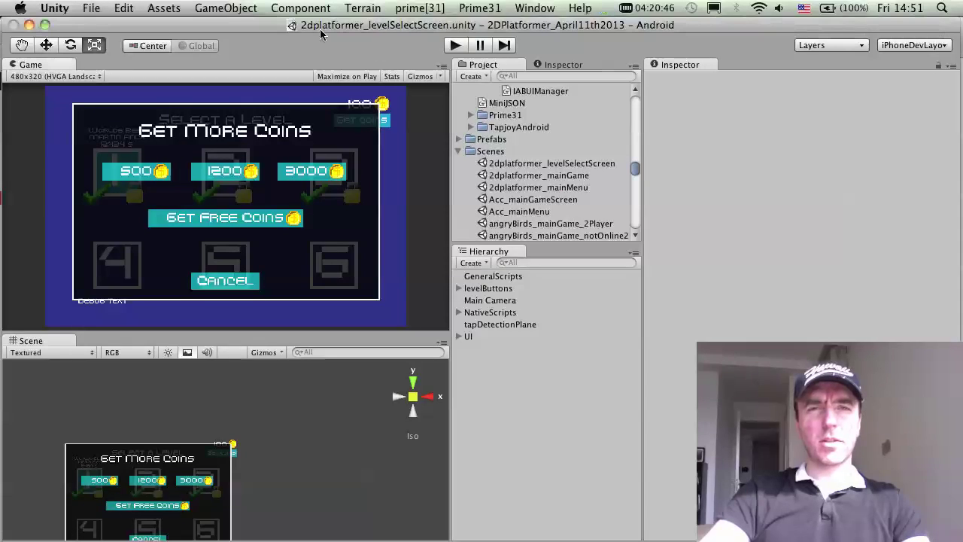
click(455, 46)
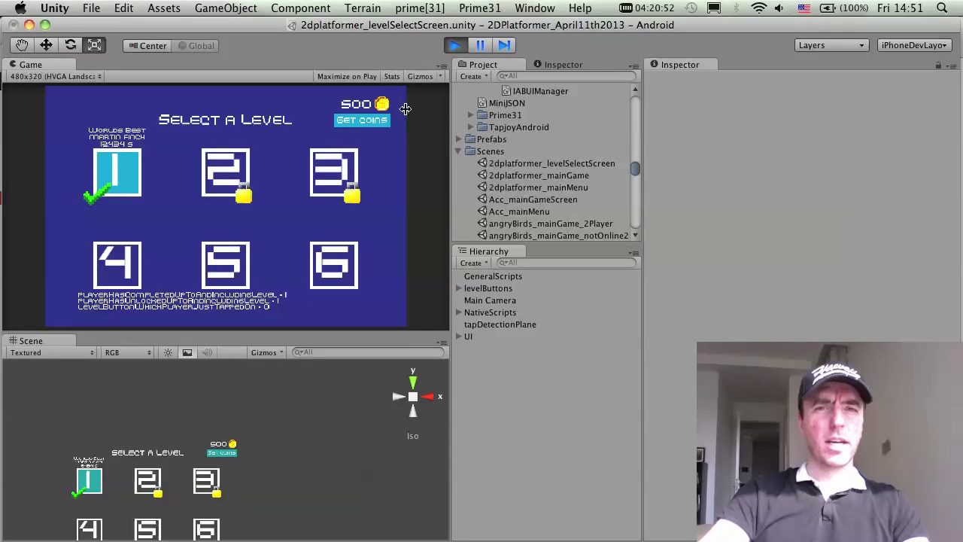
click(455, 46)
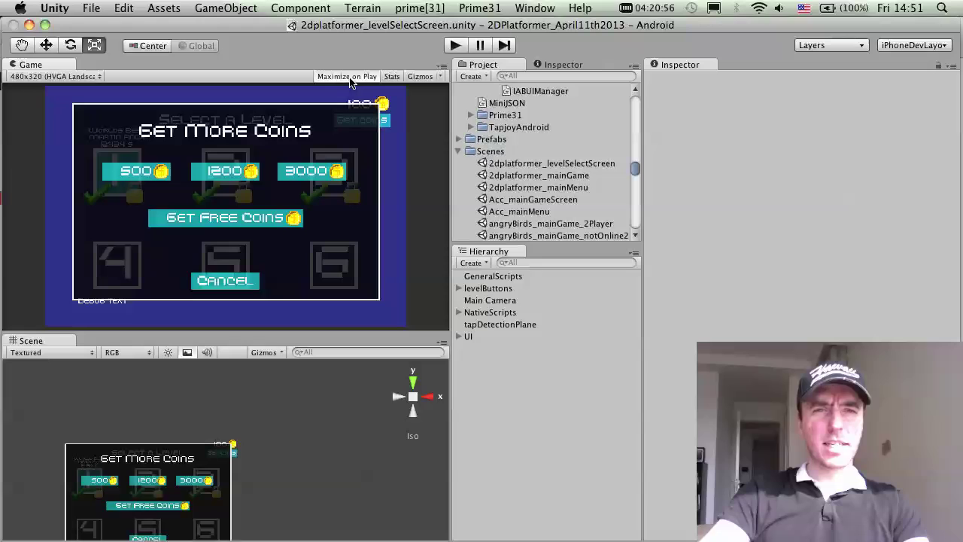
click(93, 77)
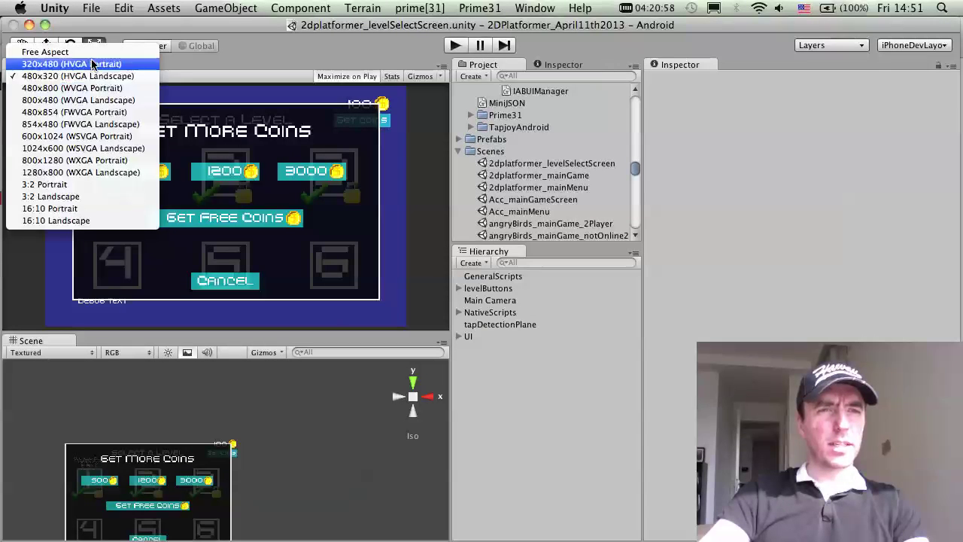
click(45, 50)
Play level 1 full-window to the end and return to the Select a Level screen
key(super+p)
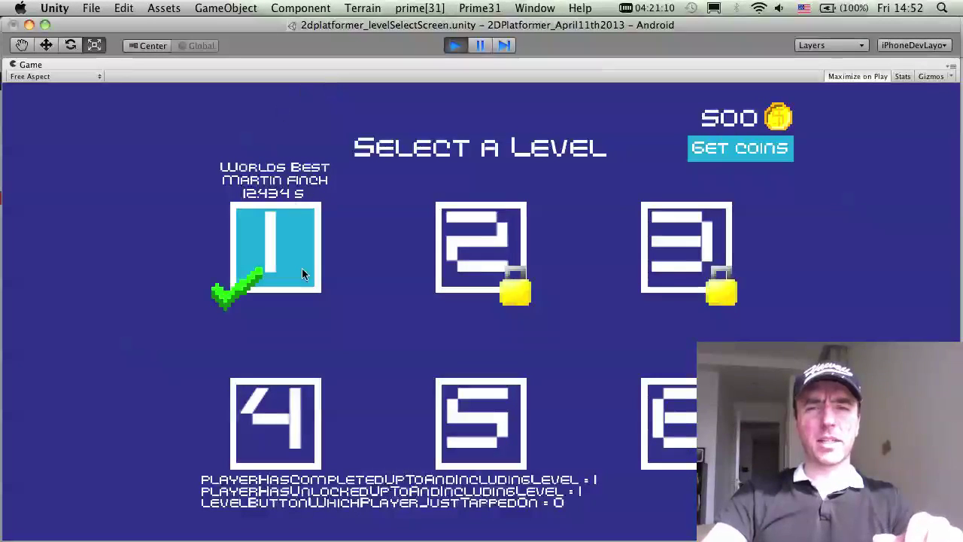
click(286, 241)
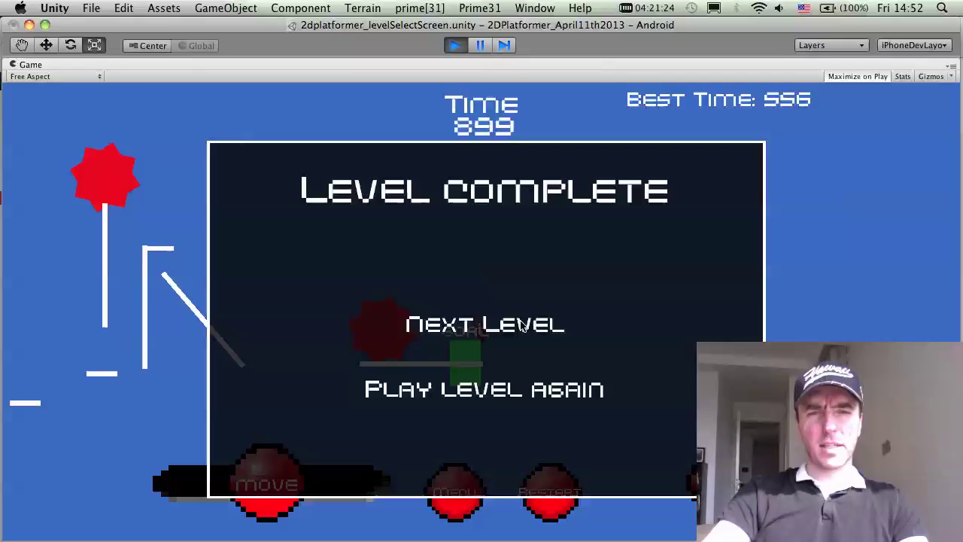
click(484, 325)
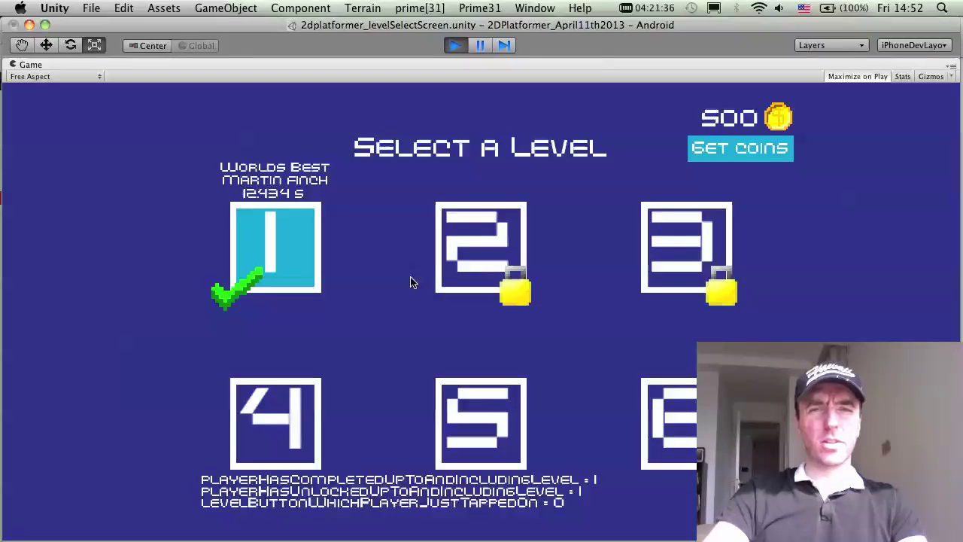
Unlock level 2 for 100 coins, leaving 400, and confirm level 3 needs the previous level completed
click(482, 243)
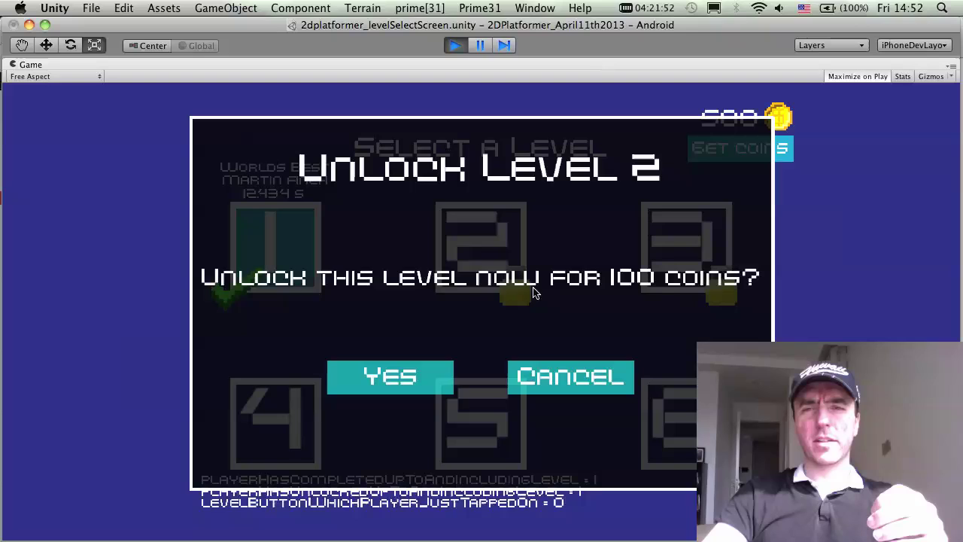
click(408, 379)
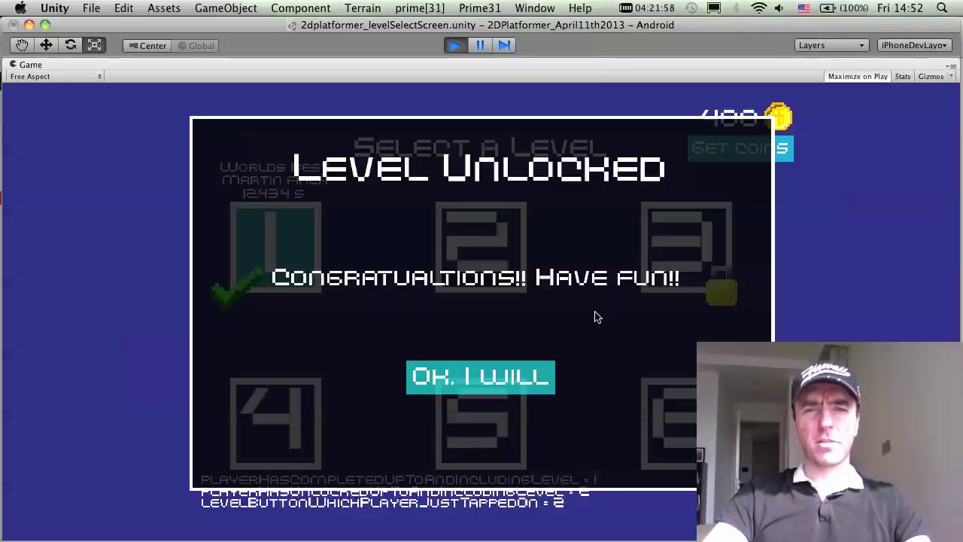
click(468, 374)
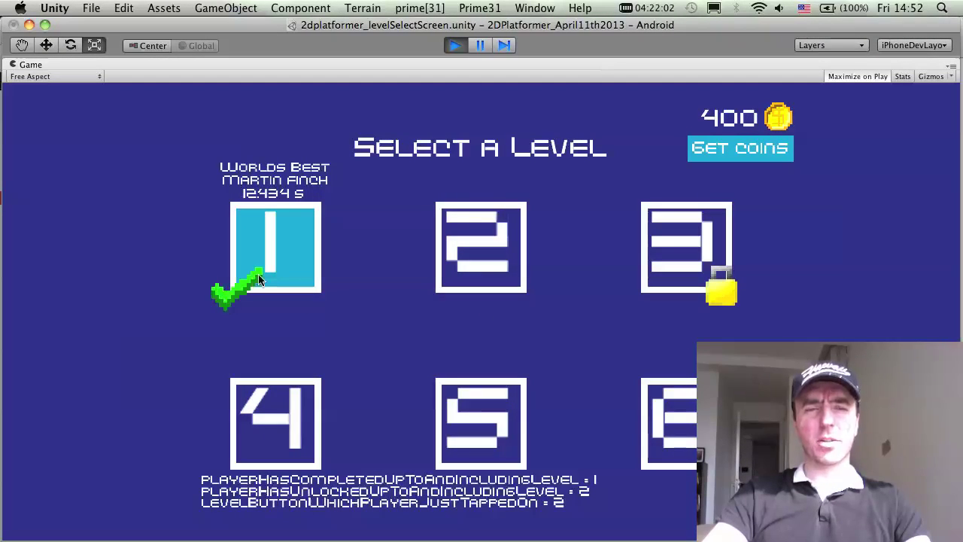
click(686, 249)
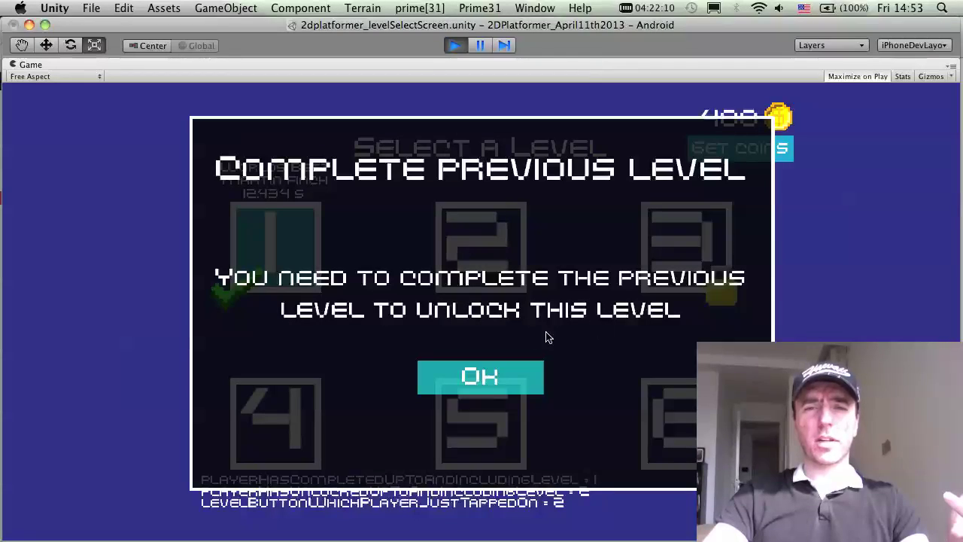
click(503, 375)
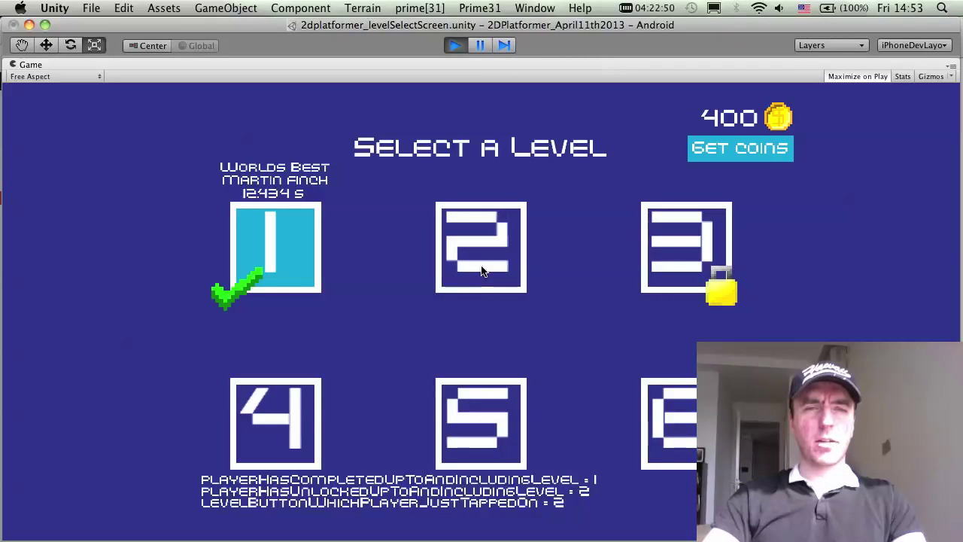
Play the newly unlocked level 2, then stop play mode
click(489, 252)
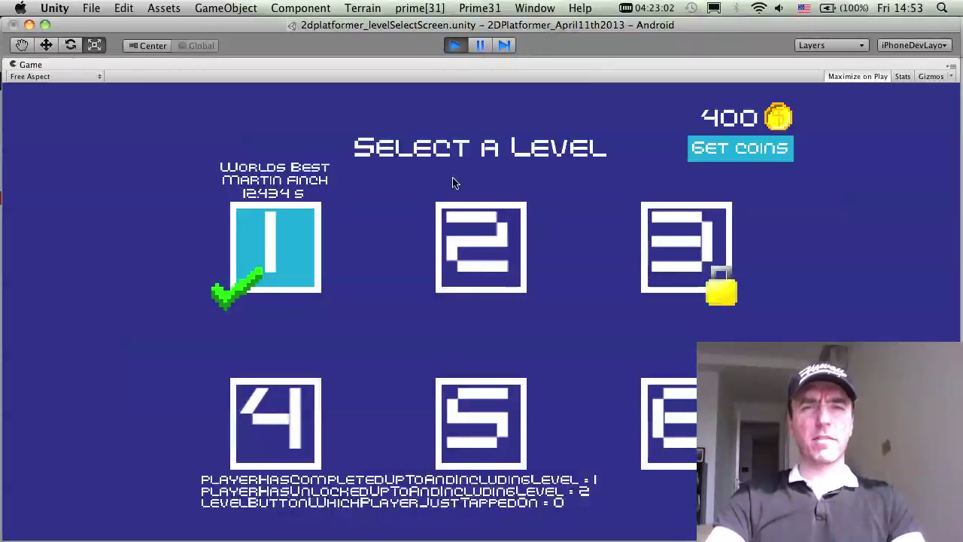
click(452, 45)
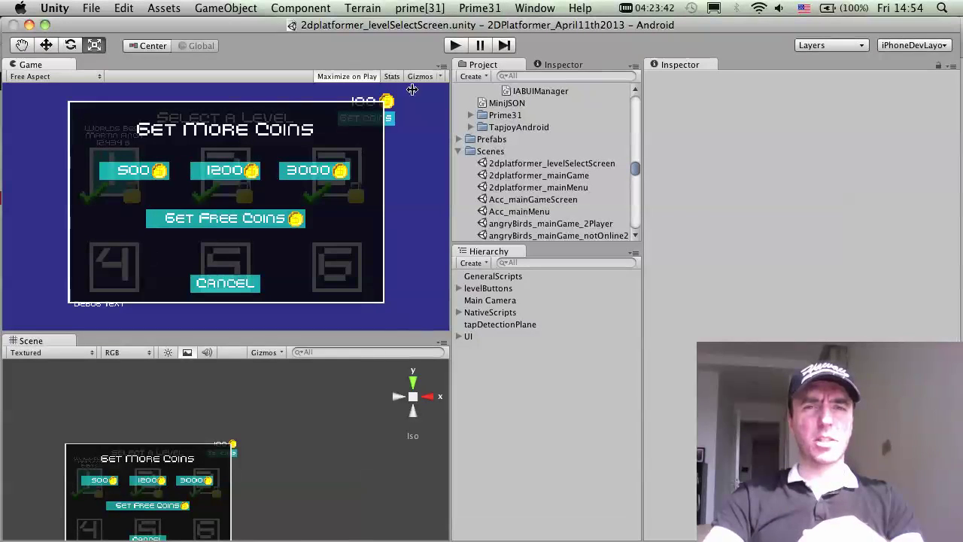
Run the game again, confirm level 3 is still locked, and start level 2
click(455, 46)
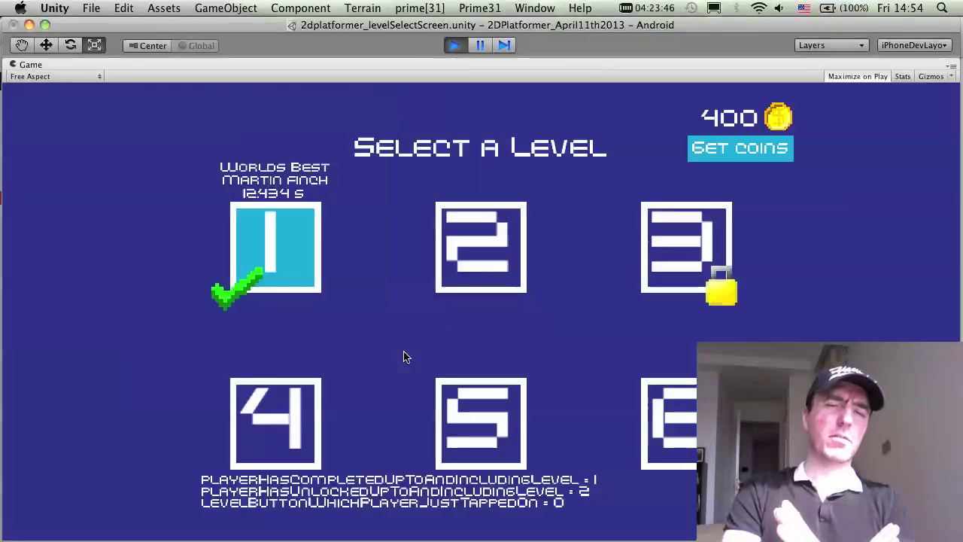
click(682, 255)
click(481, 374)
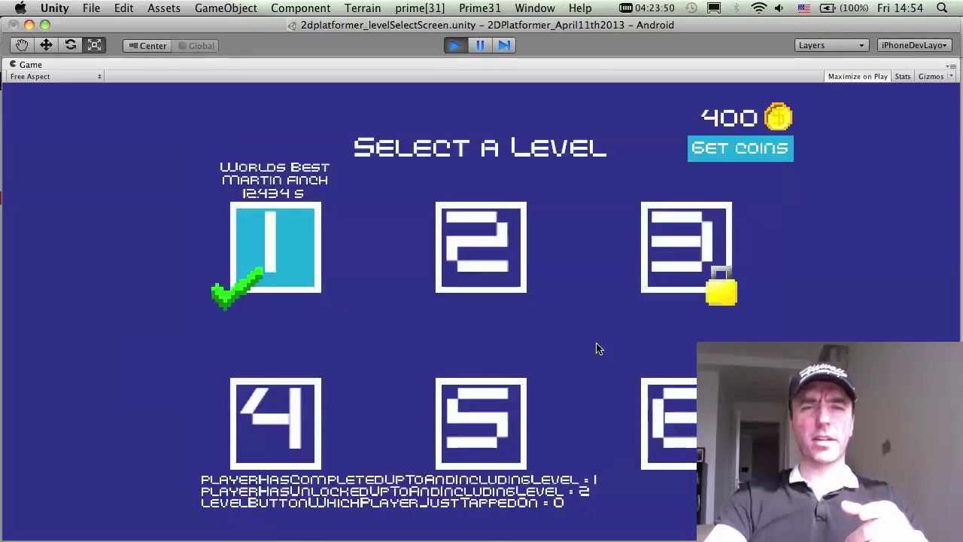
click(500, 258)
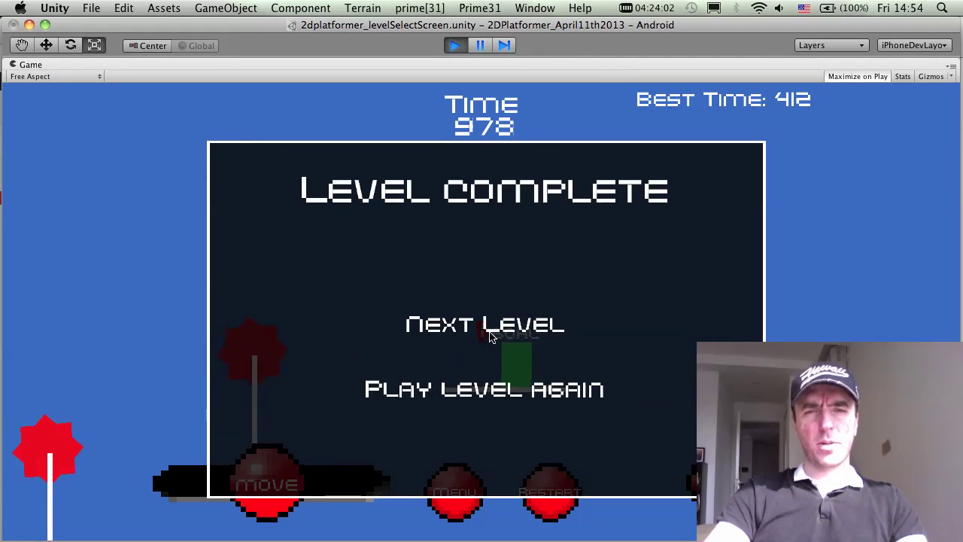
After finishing level 2, buy level 3 for 100 coins, leaving 300, and dismiss the confirmation
click(491, 336)
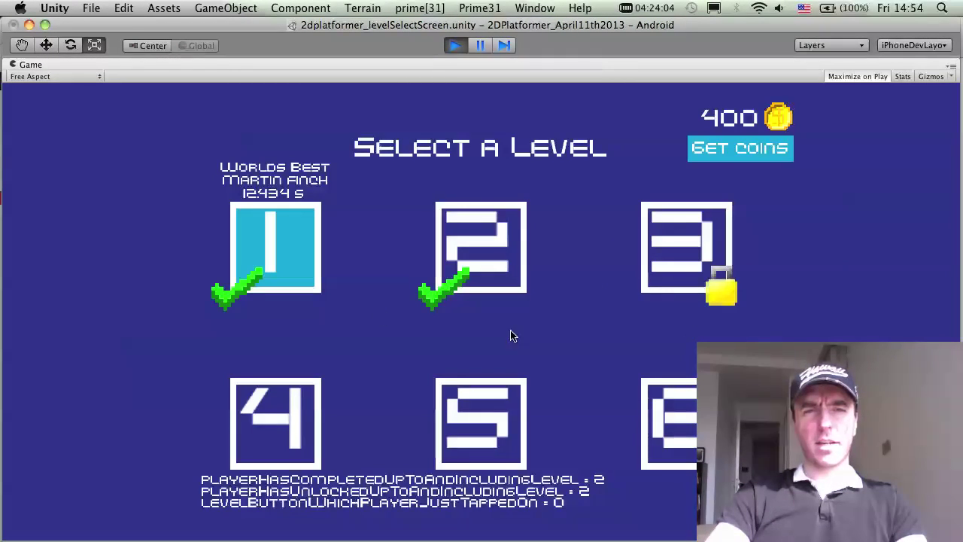
click(655, 224)
click(403, 375)
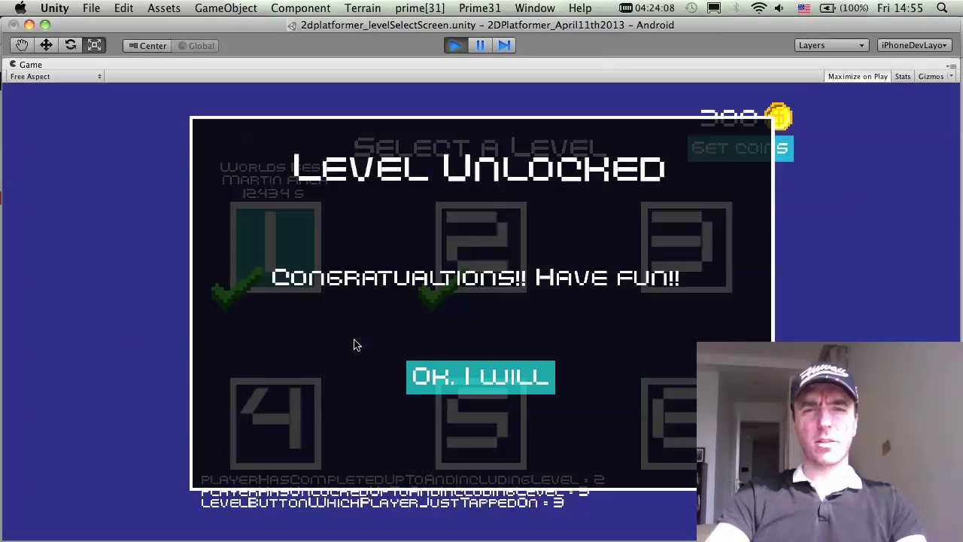
click(464, 374)
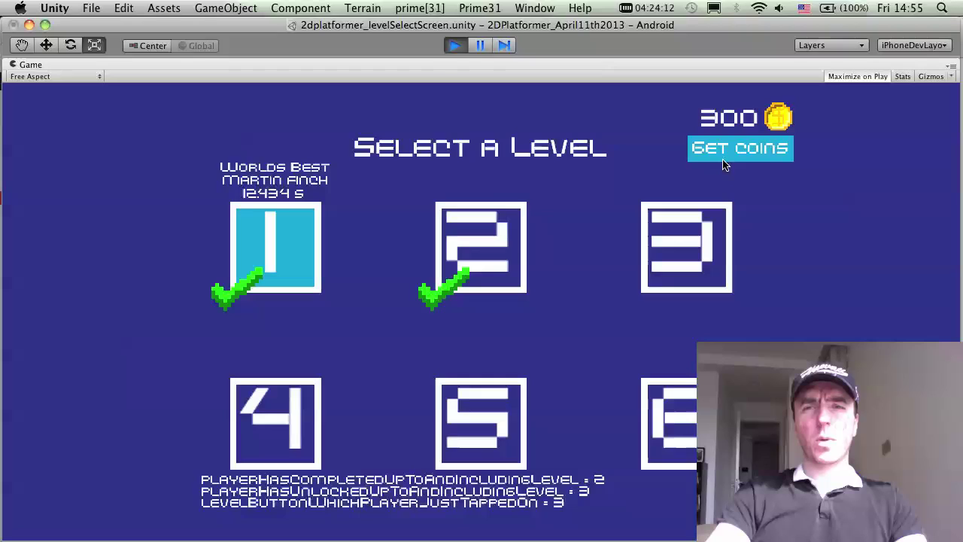
View and cancel the Get More Coins offer, stop play mode, and return to the notes
click(741, 152)
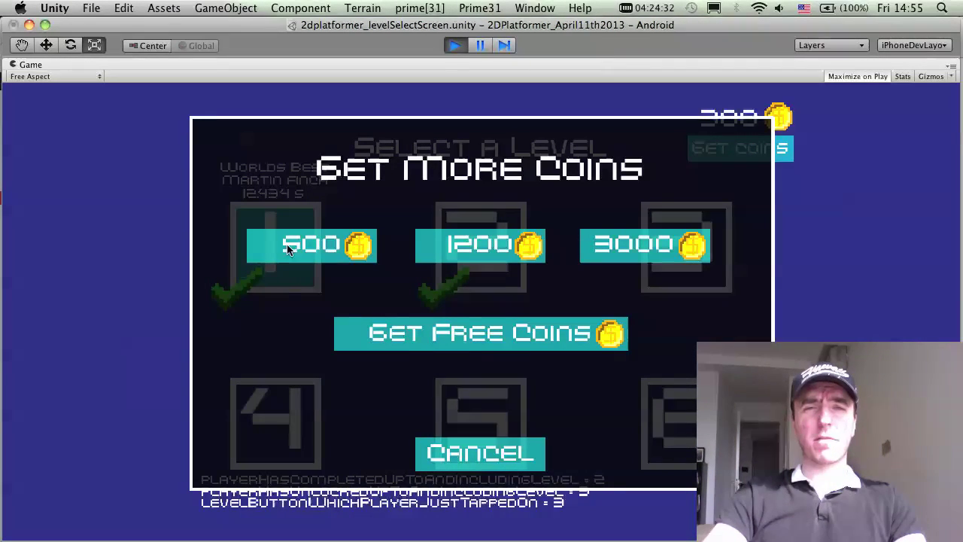
click(478, 448)
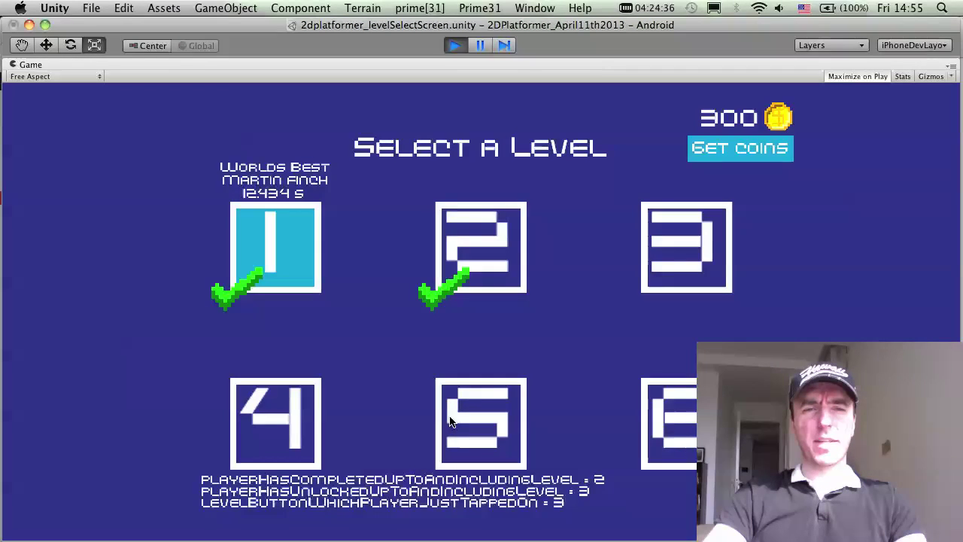
click(455, 45)
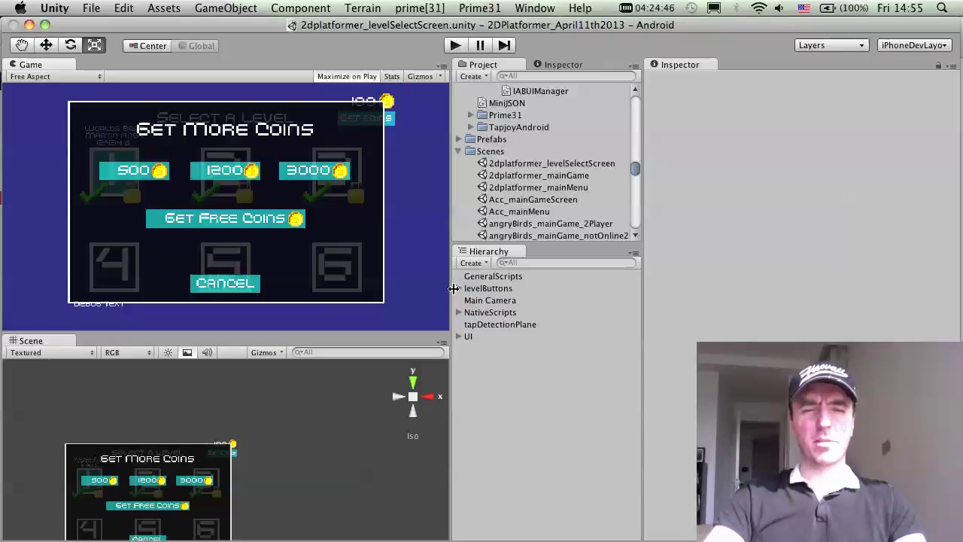
key(super+Tab)
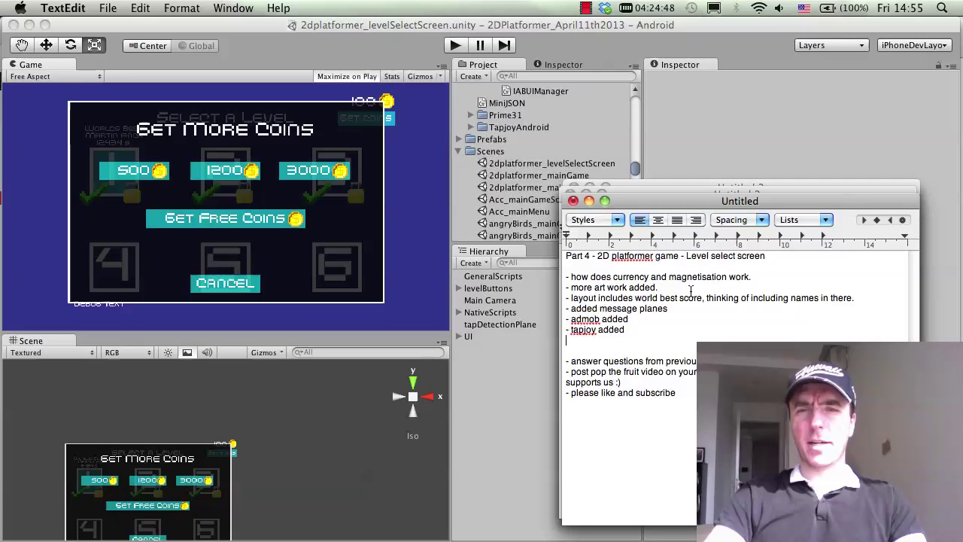
drag(658, 287, 568, 287)
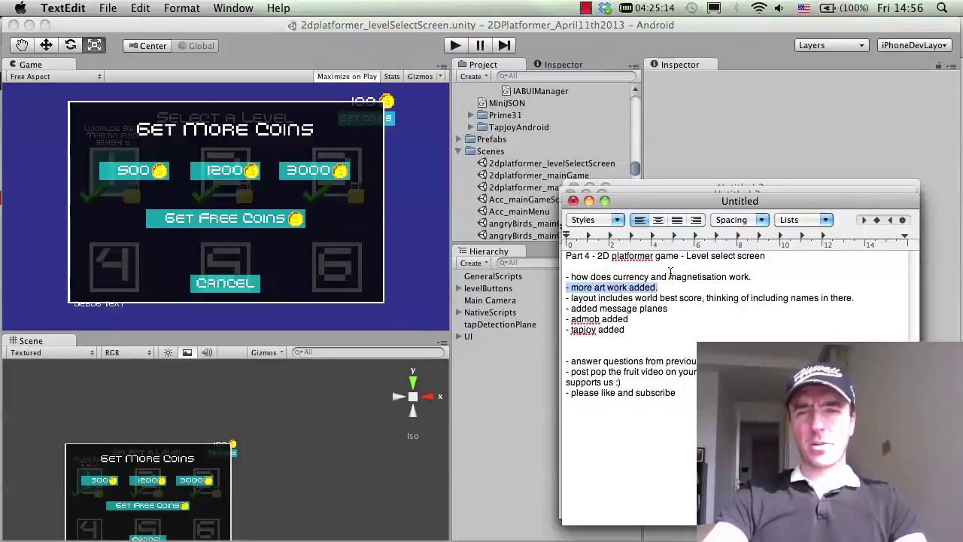
drag(623, 298, 775, 298)
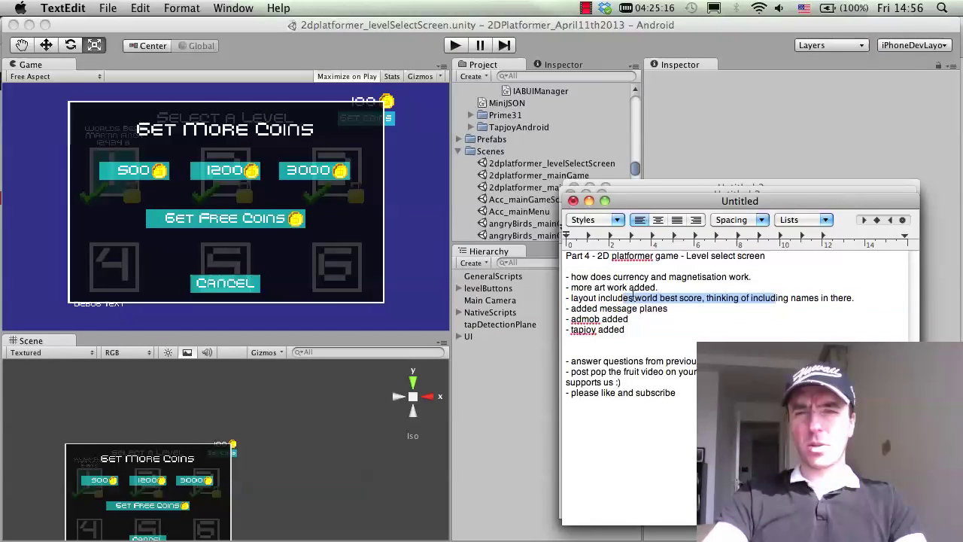
click(600, 298)
drag(646, 298, 760, 304)
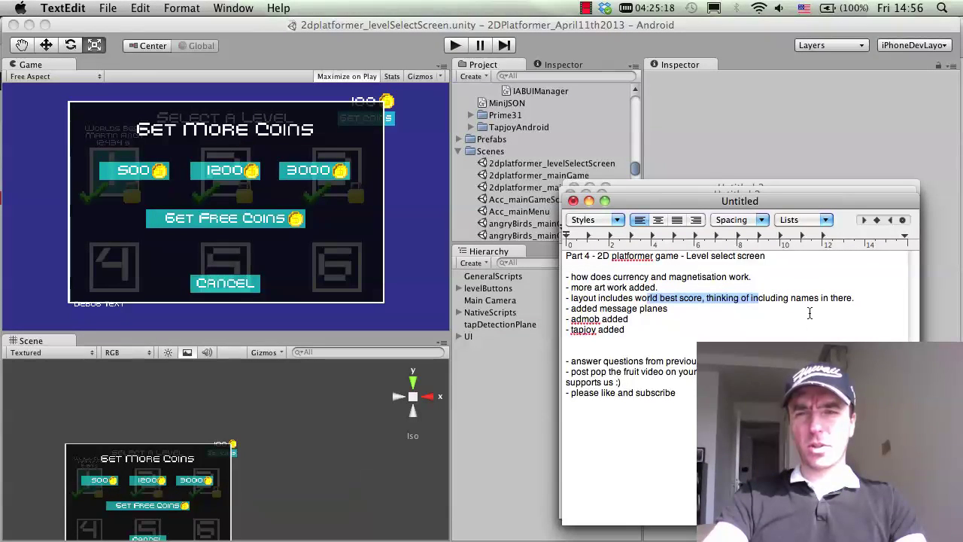
click(787, 299)
Demonstrate the level select screen in play mode, then exit play mode
click(455, 45)
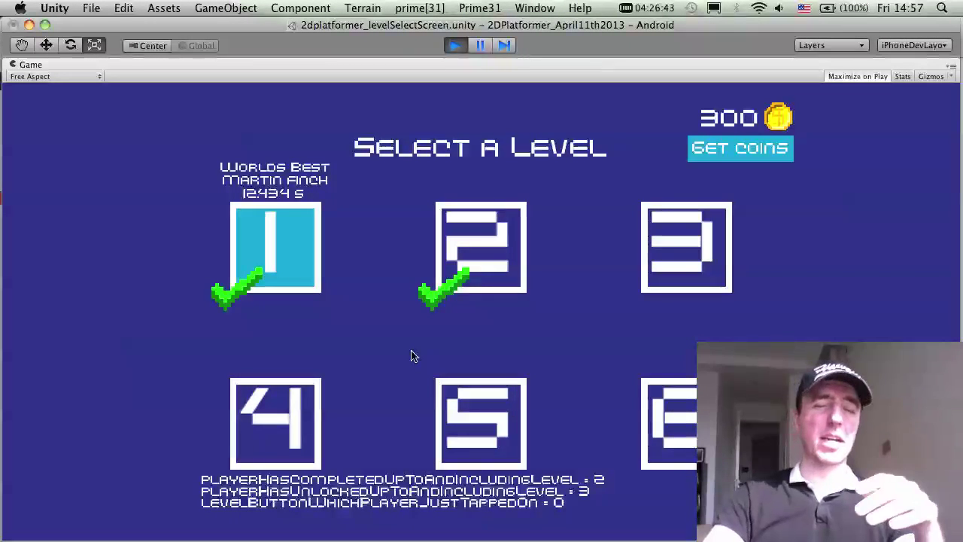
click(458, 46)
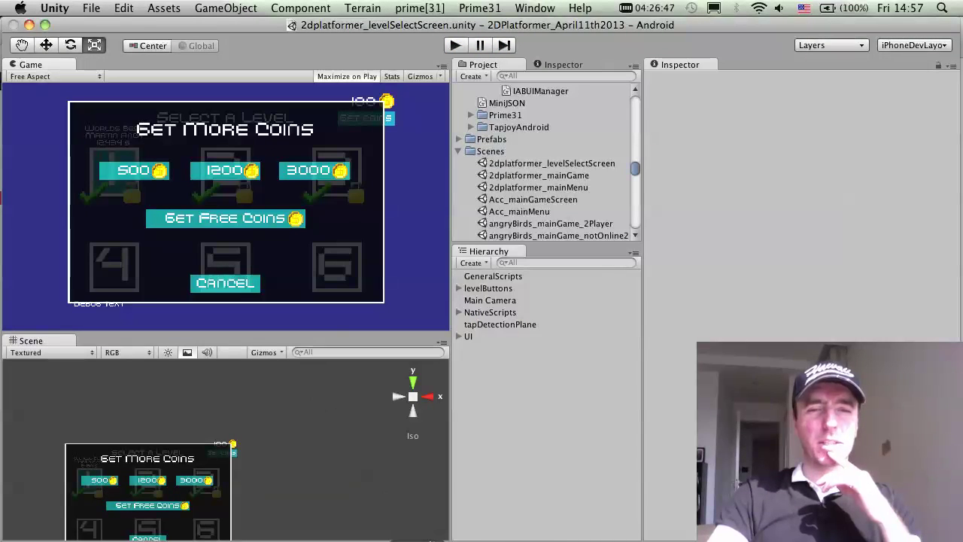
Highlight the 'added message planes' line in the TextEdit notes
click(615, 535)
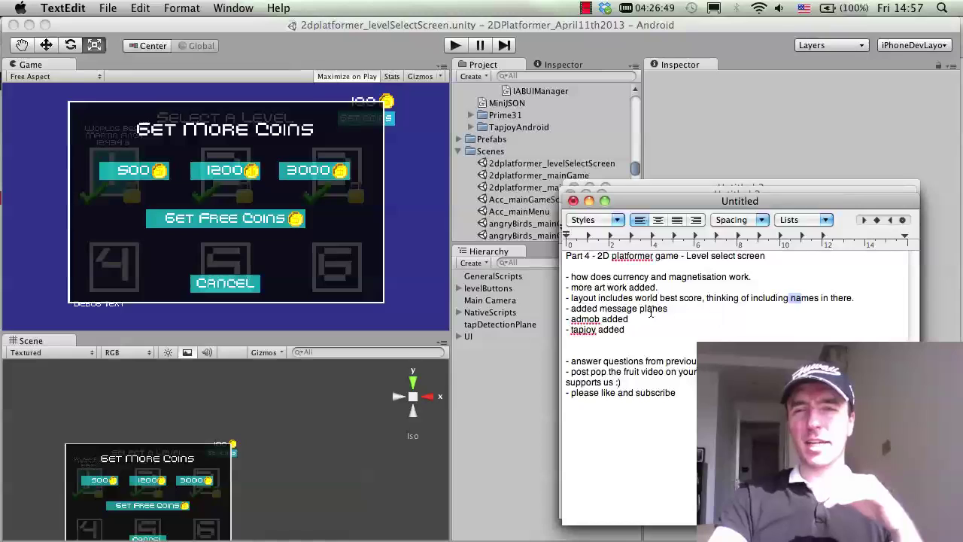
drag(672, 310, 600, 310)
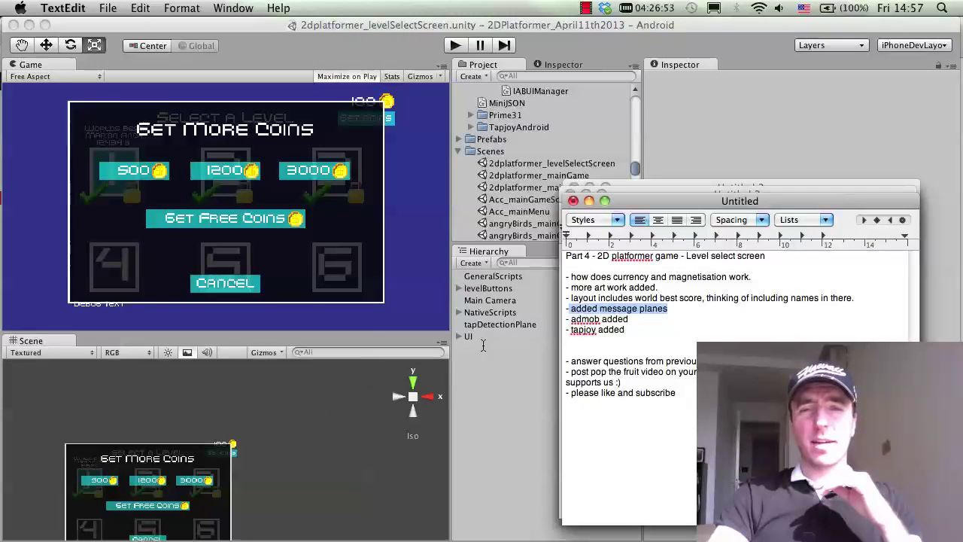
scroll(164, 425, up, 1)
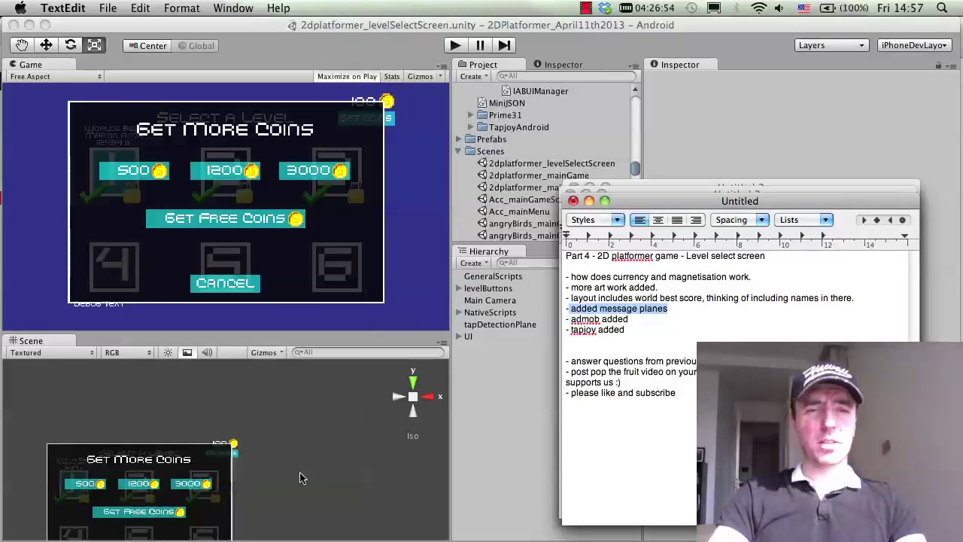
Select GetMoreCoinsPlane in the scene and preview its Get More Coins pop-up in play mode
click(205, 472)
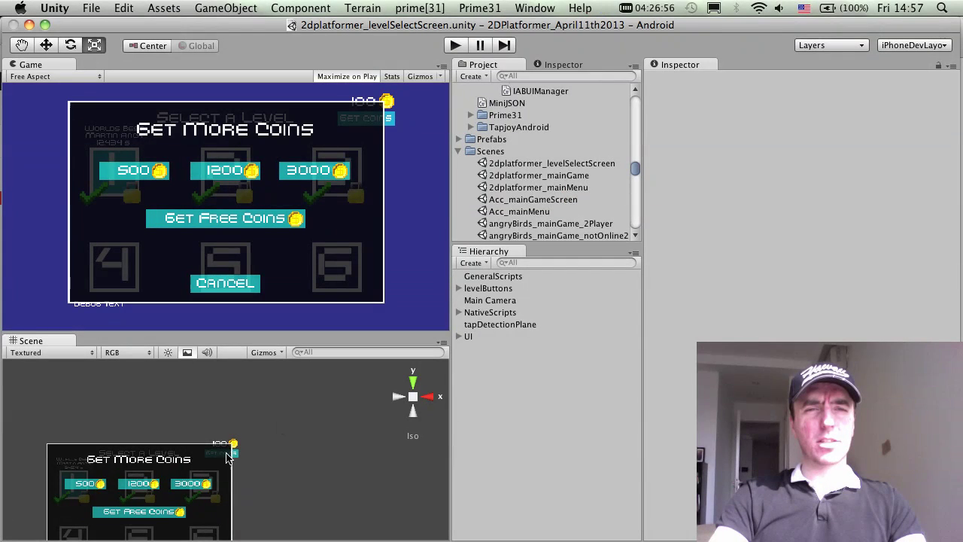
click(449, 47)
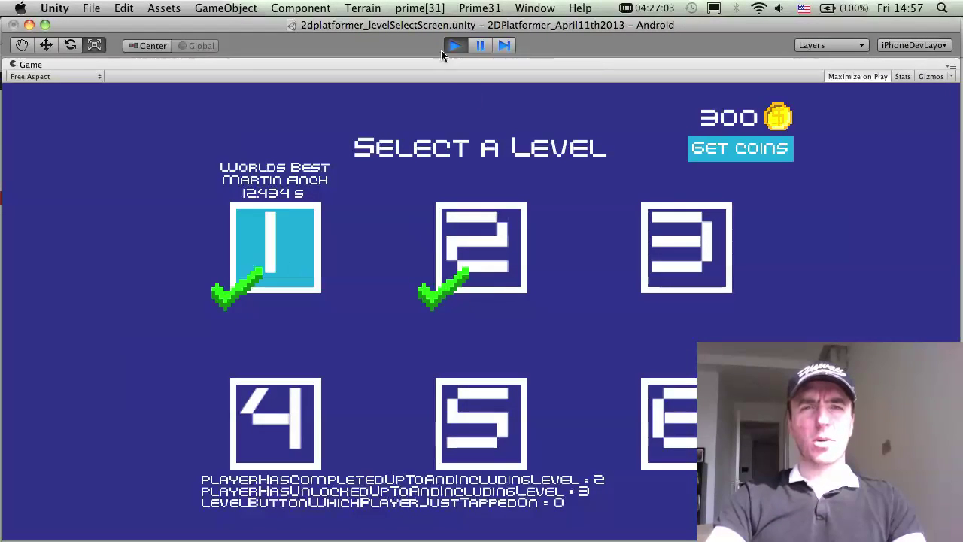
click(743, 151)
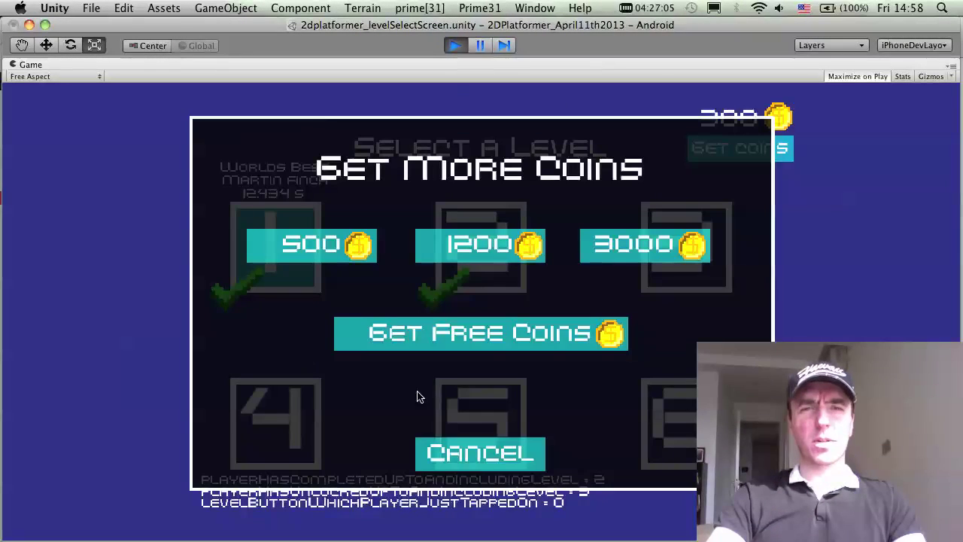
click(456, 45)
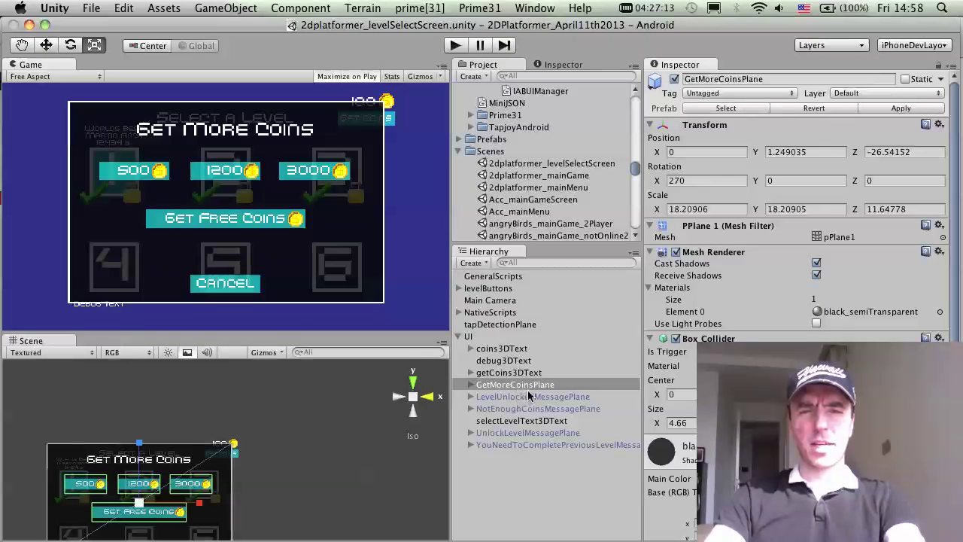
Hide the GetMoreCoinsPlane pop-up by deactivating it along with its children
click(504, 362)
click(509, 373)
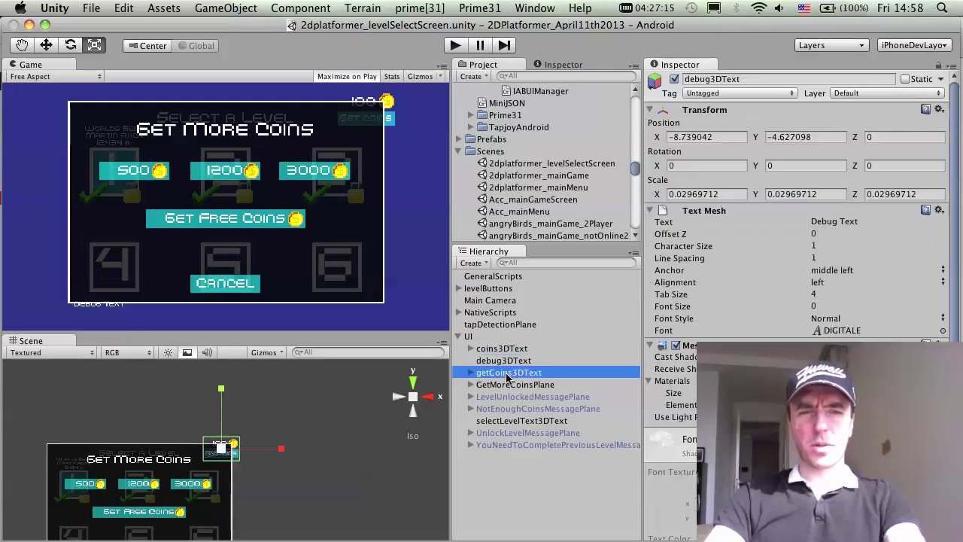
click(508, 384)
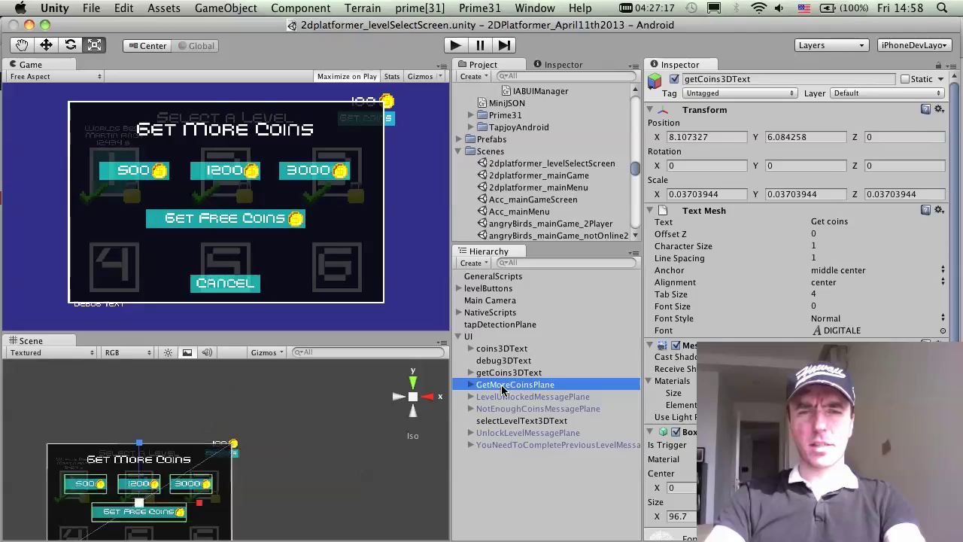
click(673, 79)
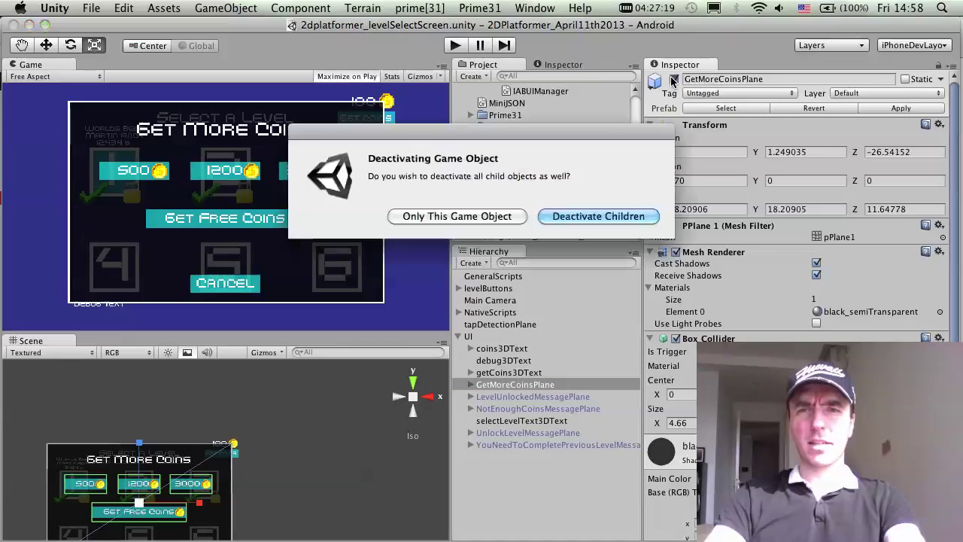
click(602, 216)
Activate LevelUnlockedMessagePlane and its children, then frame it in an angled, zoomed Scene view
click(532, 407)
click(532, 396)
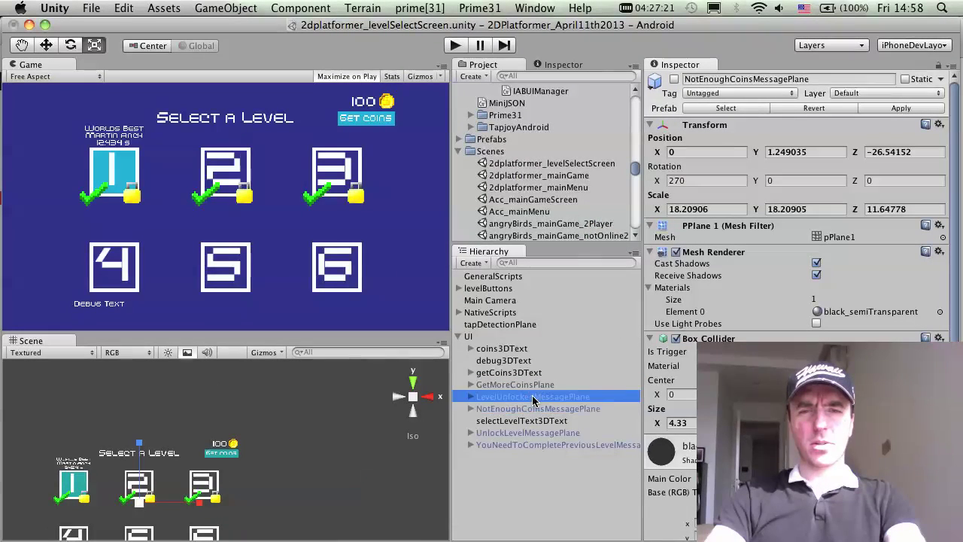
click(674, 79)
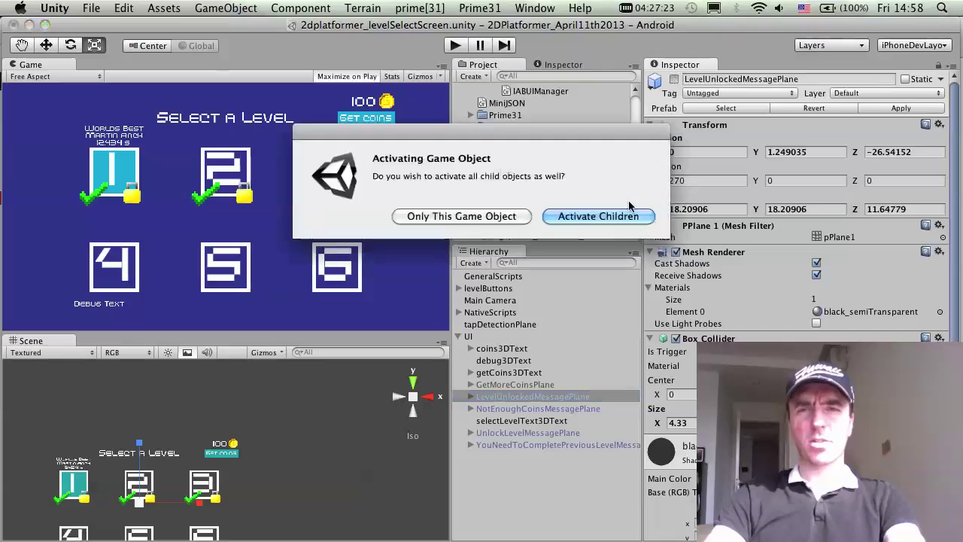
click(601, 217)
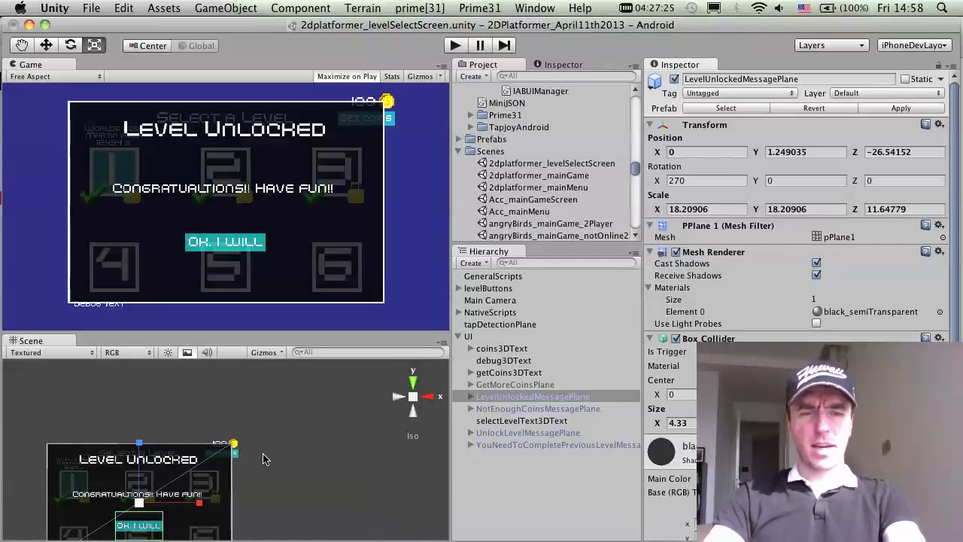
key(f)
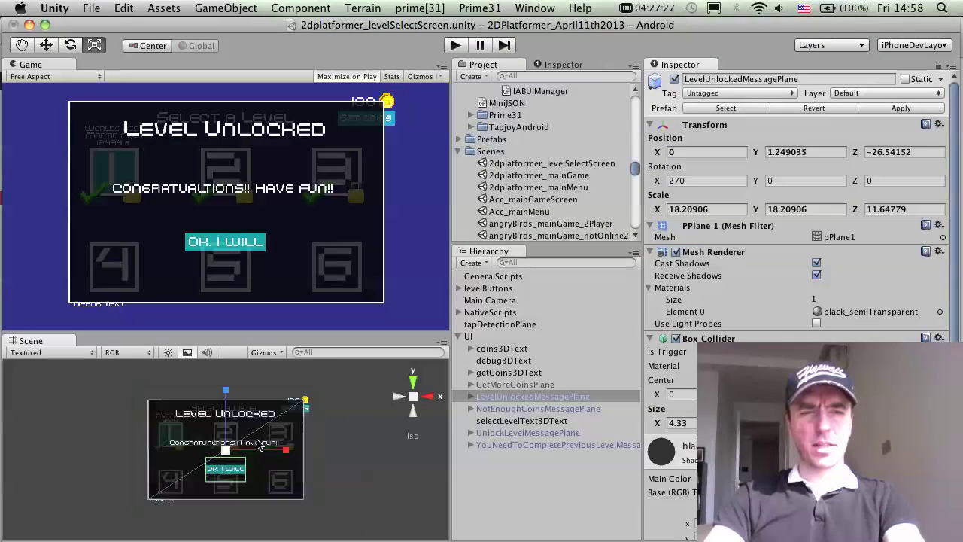
alt+drag(260, 445, 292, 472)
scroll(292, 473, up, 5)
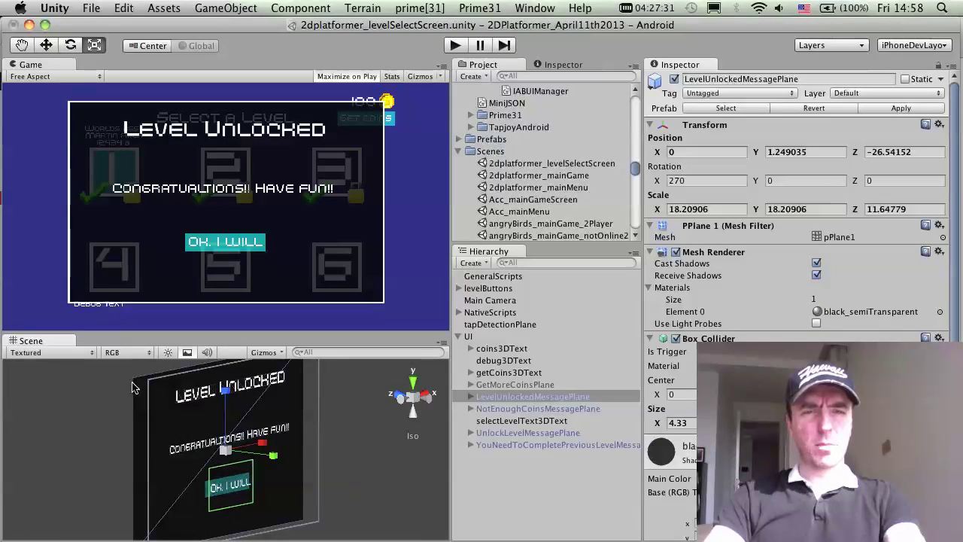
Expand LevelUnlockedMessagePlane to inspect its border pieces and the OK button's border, then select GeneralScripts
click(470, 396)
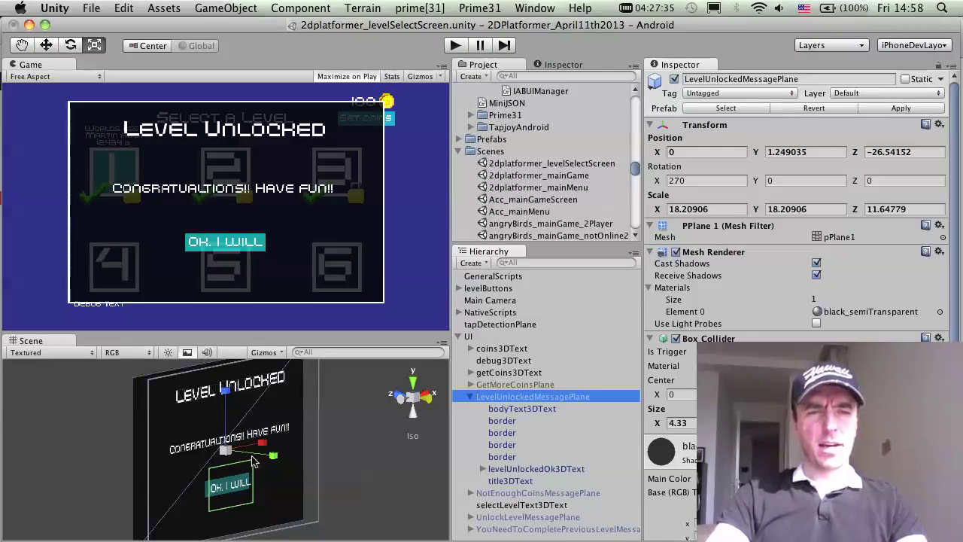
click(502, 456)
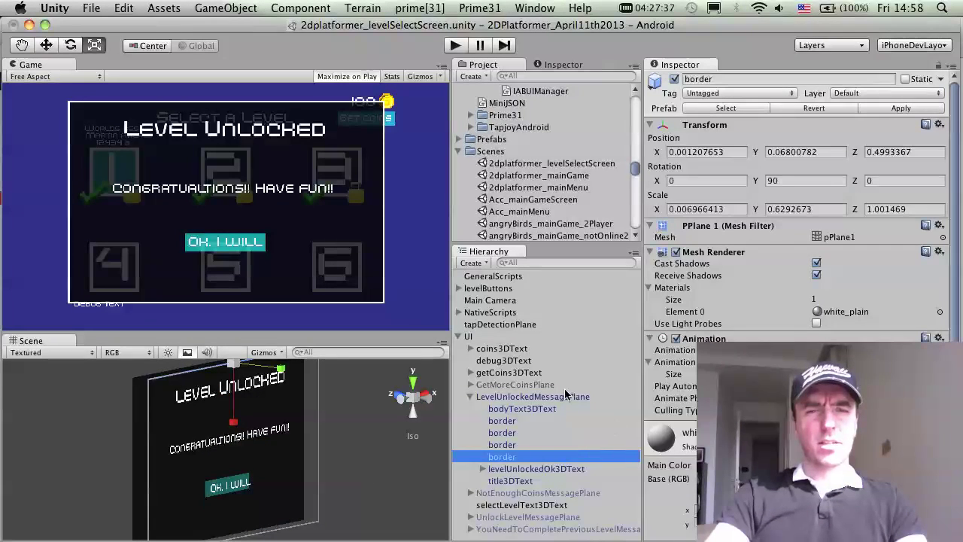
click(222, 486)
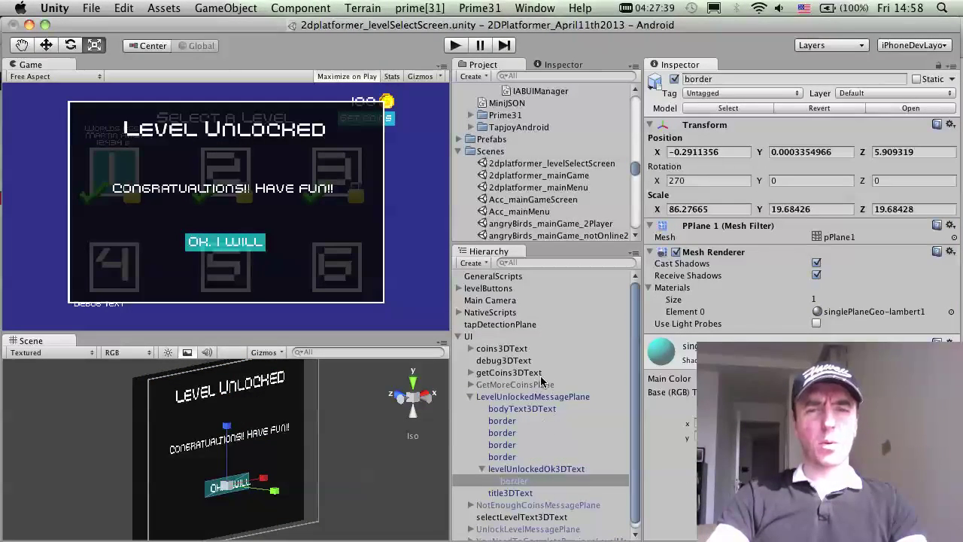
click(487, 276)
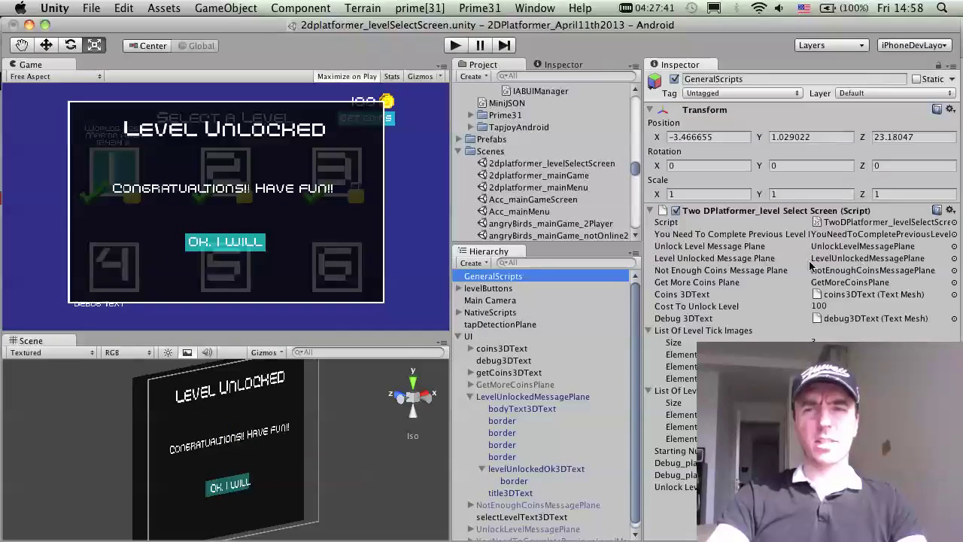
Open TwoDPlatformer_levelSelectScreen.js from the Inspector and scroll to its Update() function
double_click(855, 222)
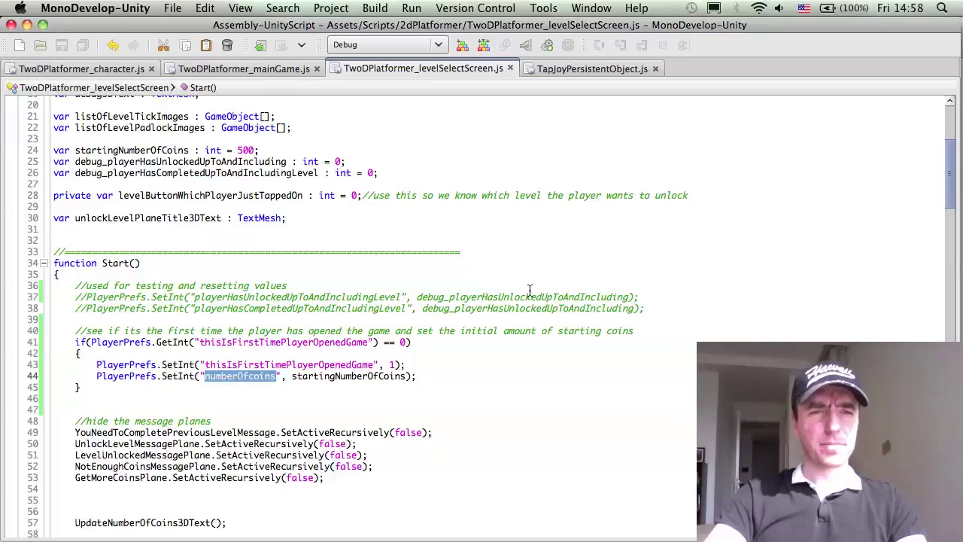
scroll(530, 286, down, 10)
scroll(727, 313, down, 15)
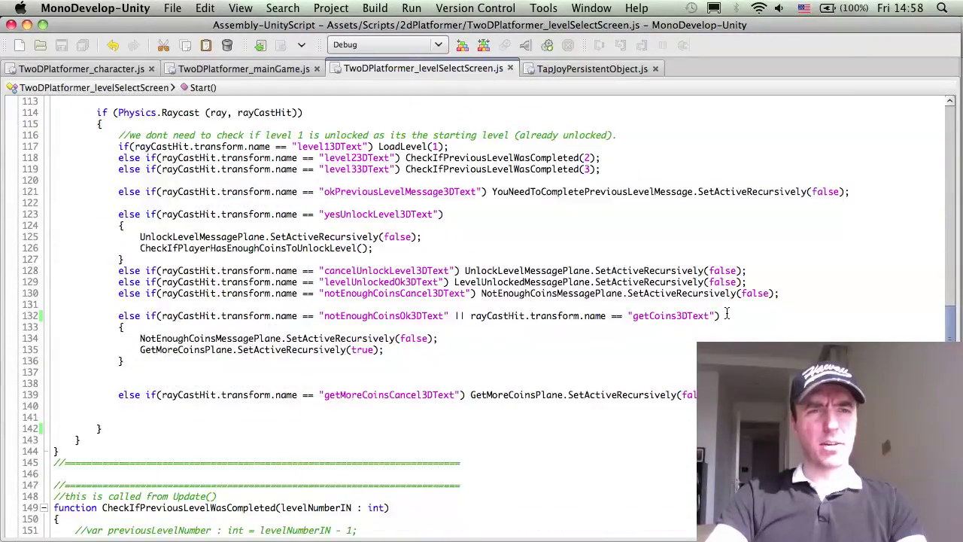
scroll(726, 313, up, 5)
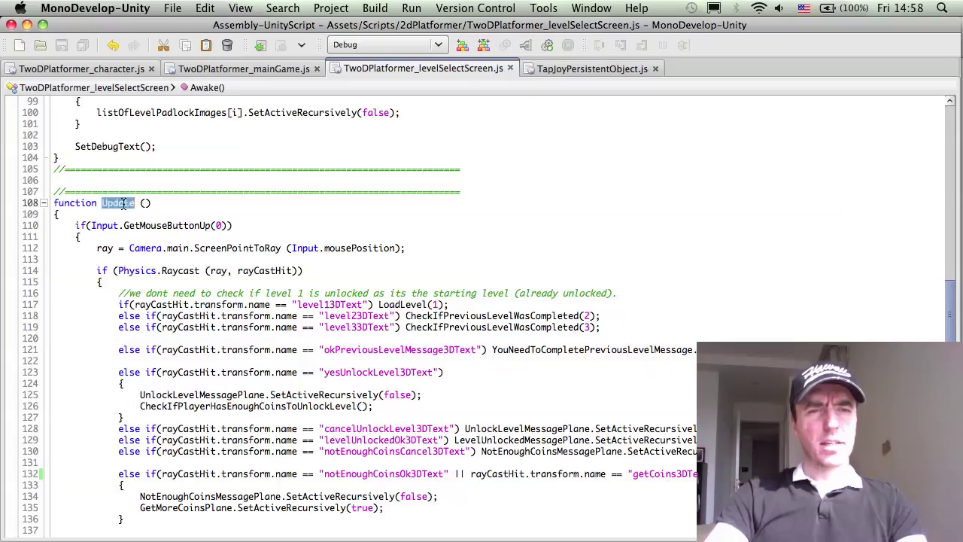
scroll(291, 202, down, 6)
scroll(304, 202, up, 3)
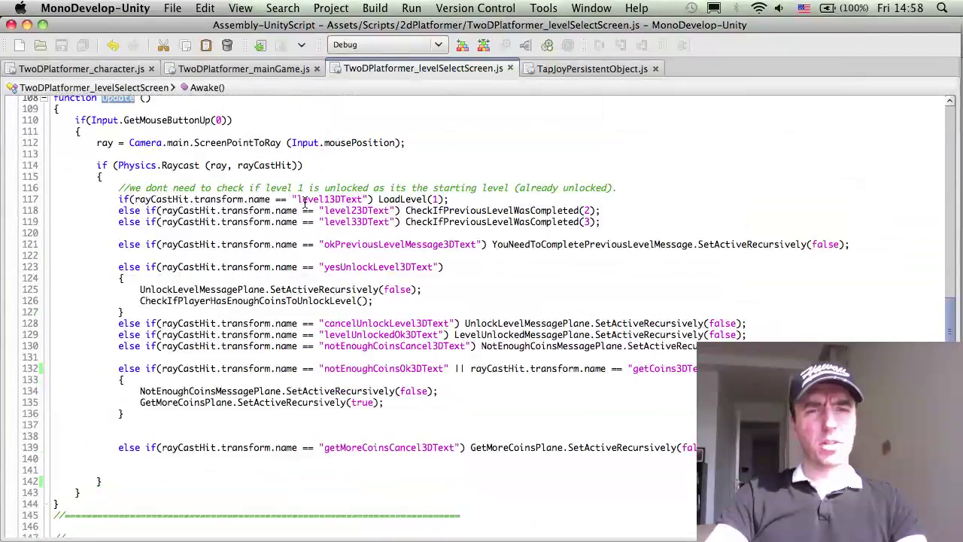
Highlight line 128's cancelUnlockLevel3DText check calling UnlockLevelMessagePlane.SetActiveRecursively(false)
double_click(354, 323)
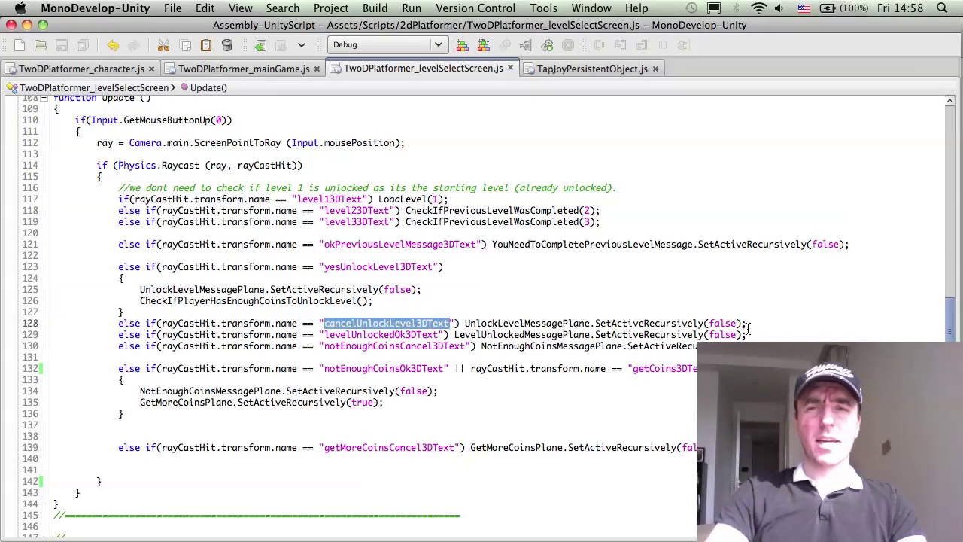
drag(746, 325, 698, 334)
double_click(559, 323)
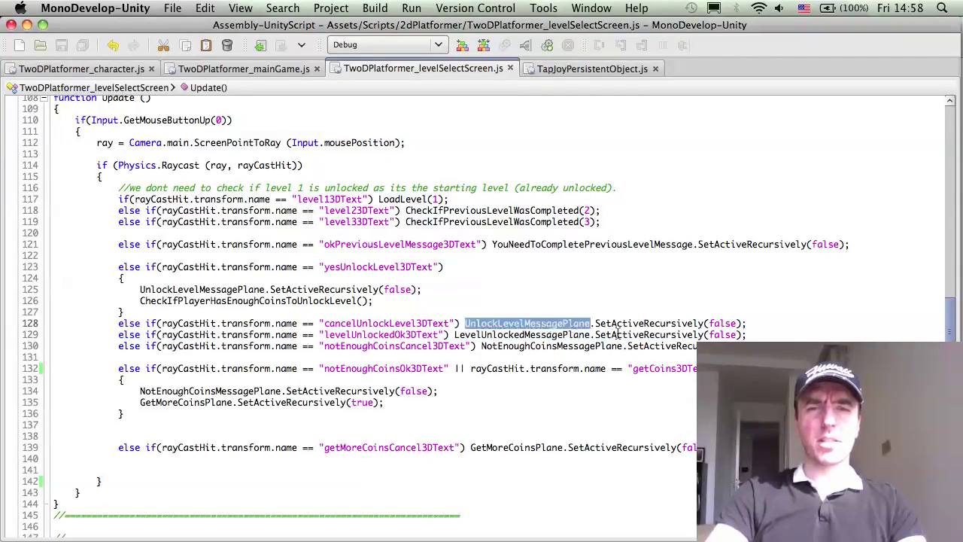
double_click(647, 323)
double_click(727, 323)
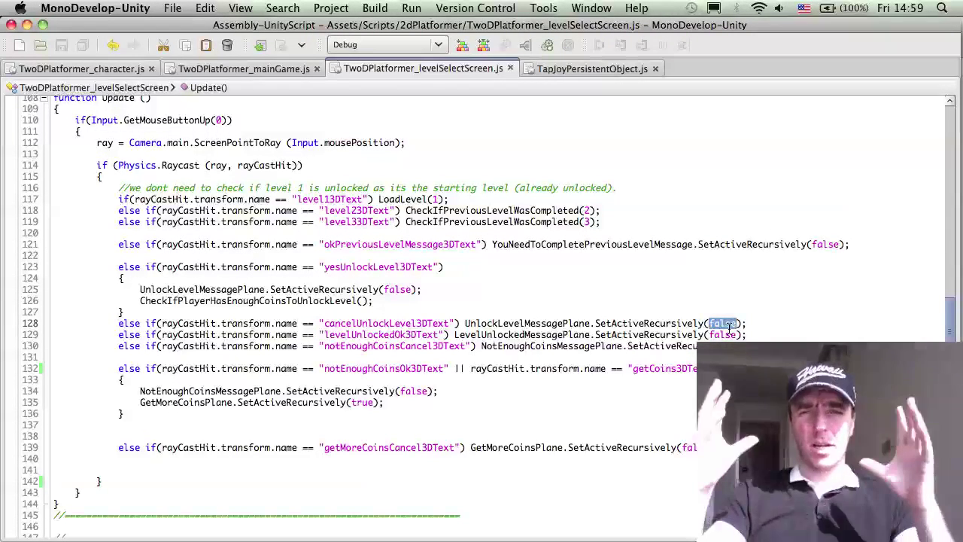
scroll(668, 330, down, 10)
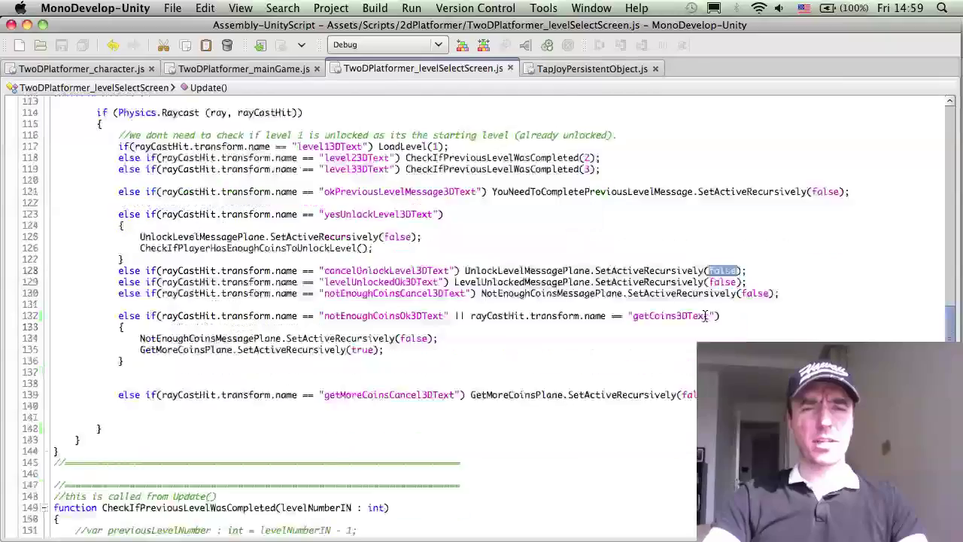
scroll(668, 330, down, 7)
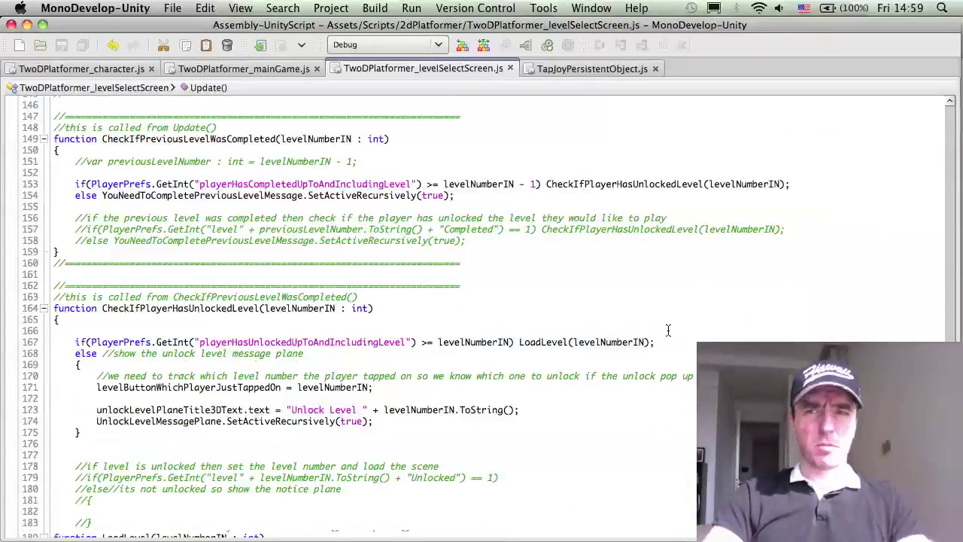
scroll(421, 316, down, 3)
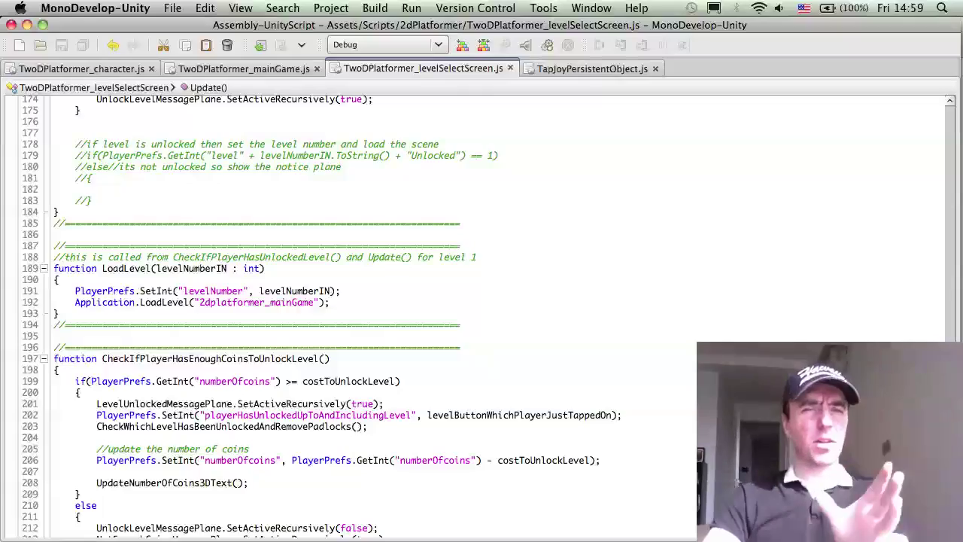
scroll(421, 316, down, 4)
scroll(422, 316, down, 4)
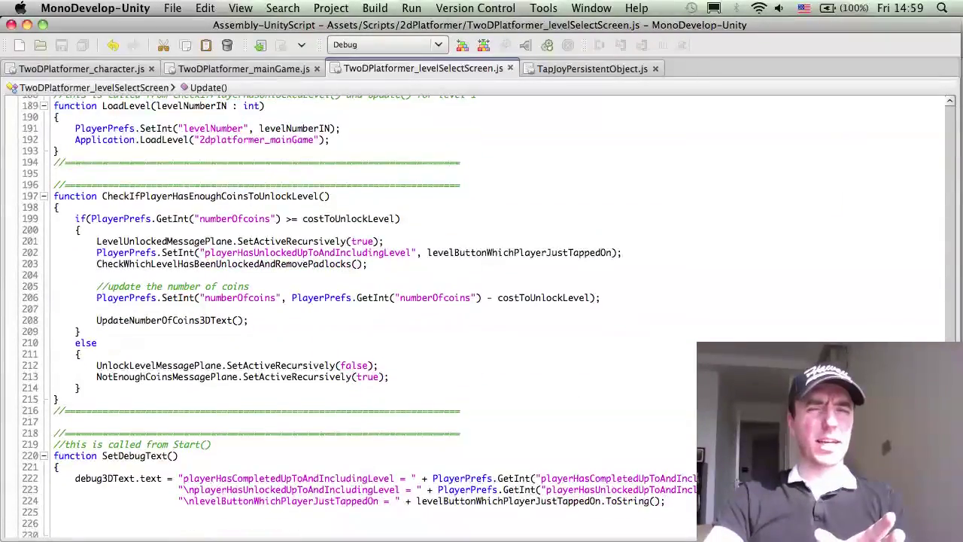
scroll(421, 316, up, 20)
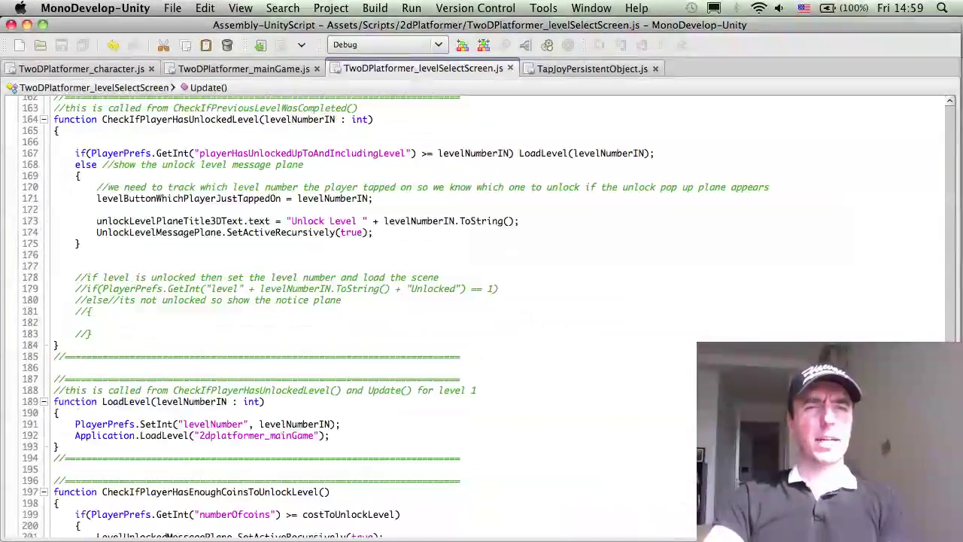
scroll(955, 253, up, 20)
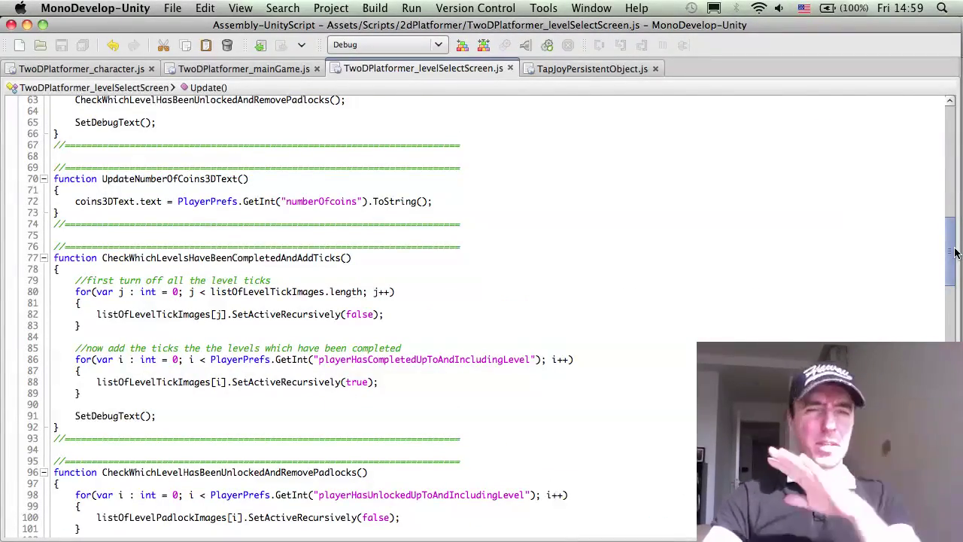
mouse_move(956, 253)
mouse_down()
mouse_move(949, 178)
mouse_move(958, 252)
mouse_up()
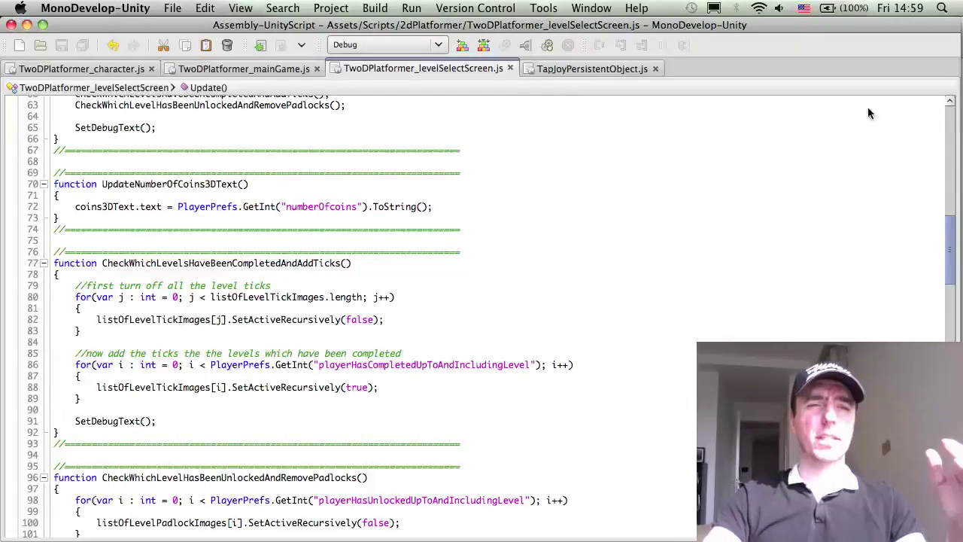
scroll(953, 319, down, 10)
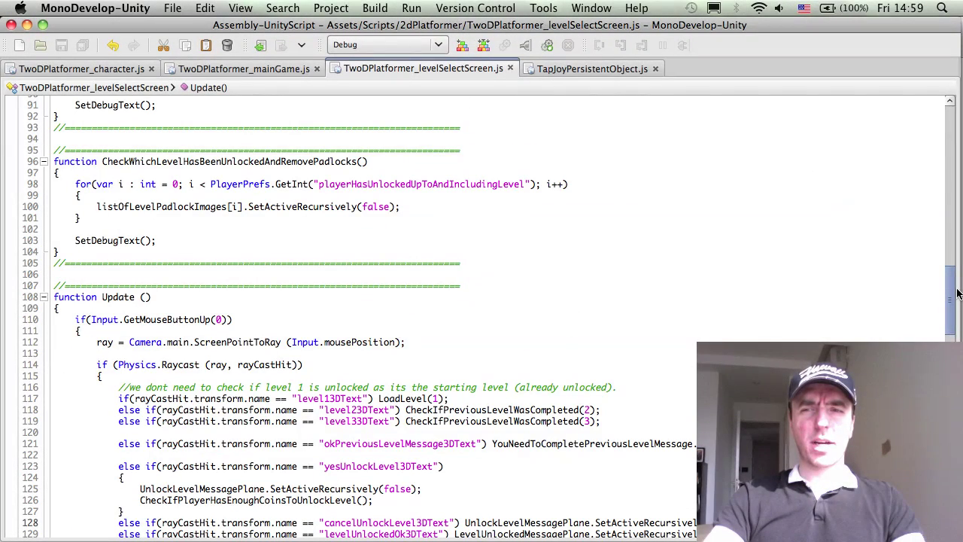